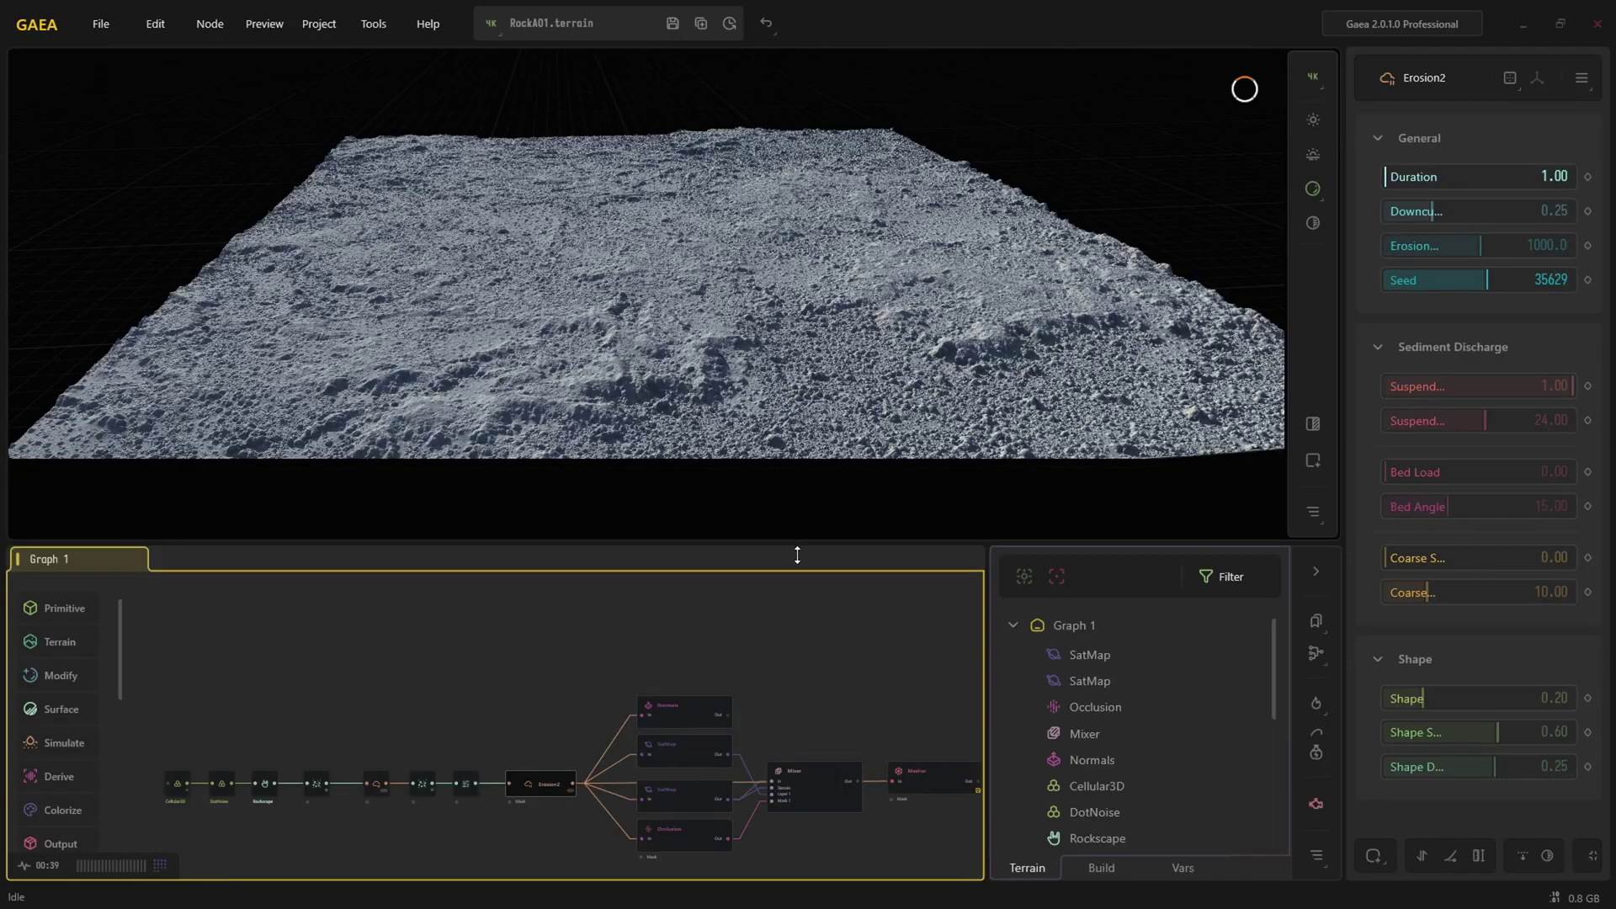
Examine the eroded rock terrain from several angles and distances.
{"action": "middle_click_drag", "start_coordinate": [752, 678], "coordinate": [705, 671]}
{"action": "left_click_drag", "start_coordinate": [785, 463], "coordinate": [596, 393]}
{"action": "scroll", "coordinate": [785, 407], "scroll_direction": "up", "scroll_amount": 4}
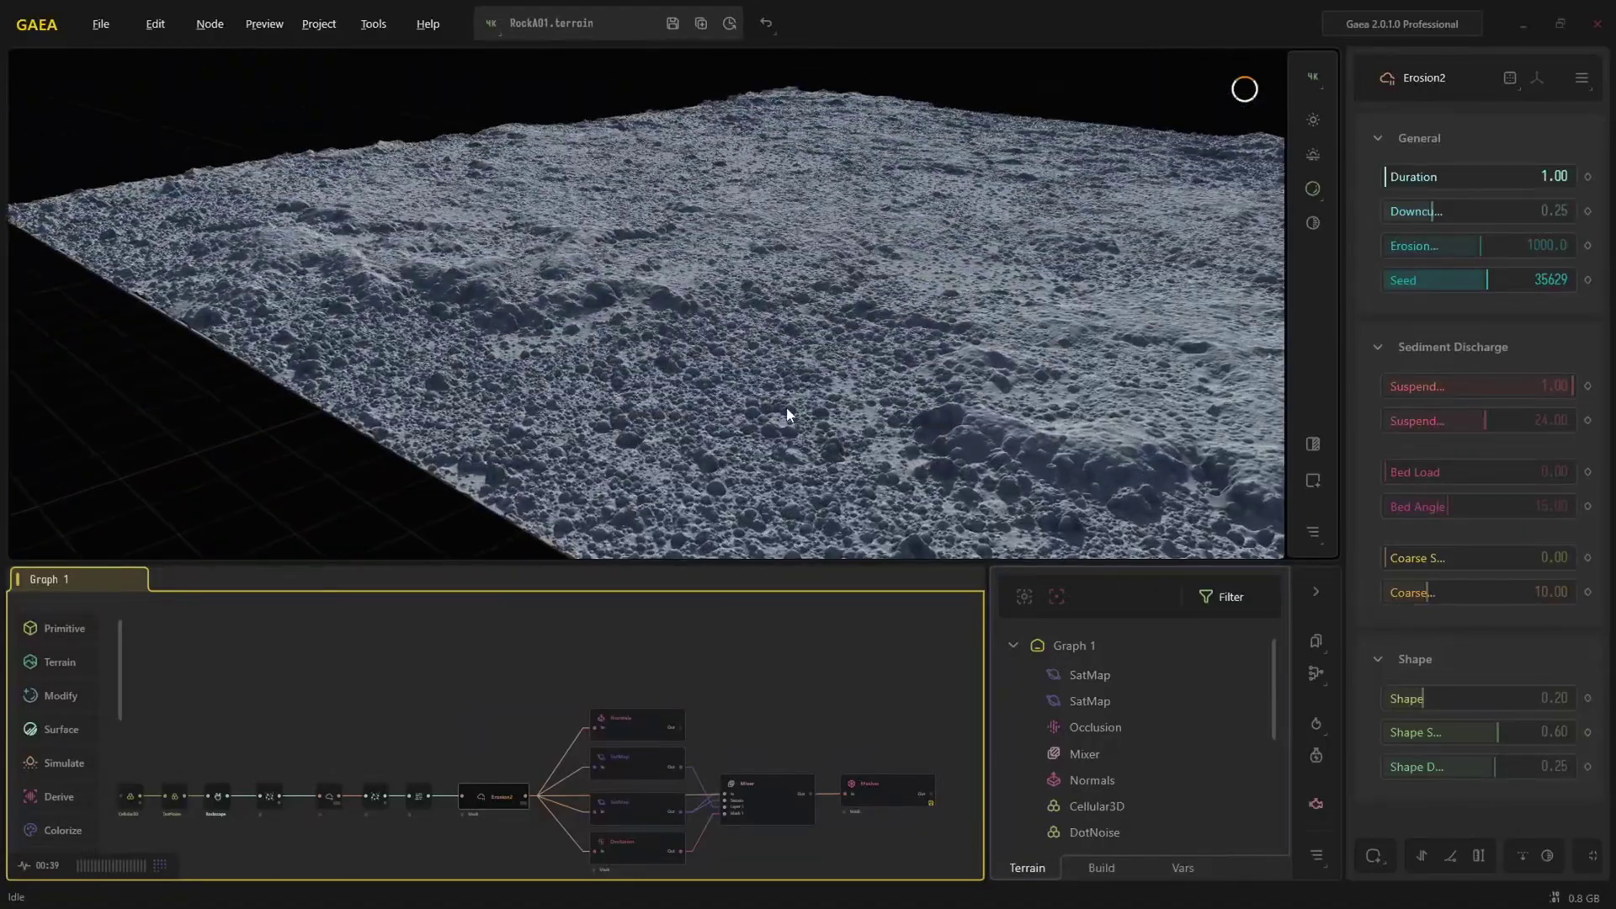
{"action": "left_click_drag", "start_coordinate": [786, 406], "coordinate": [833, 396]}
{"action": "scroll", "coordinate": [682, 378], "scroll_direction": "down", "scroll_amount": 5}
{"action": "scroll", "coordinate": [694, 467], "scroll_direction": "up", "scroll_amount": 3}
{"action": "left_click_drag", "start_coordinate": [695, 466], "coordinate": [789, 372]}
Preview the upper SatMap node's colours on the terrain and examine them up close.
{"action": "left_click", "coordinate": [647, 762]}
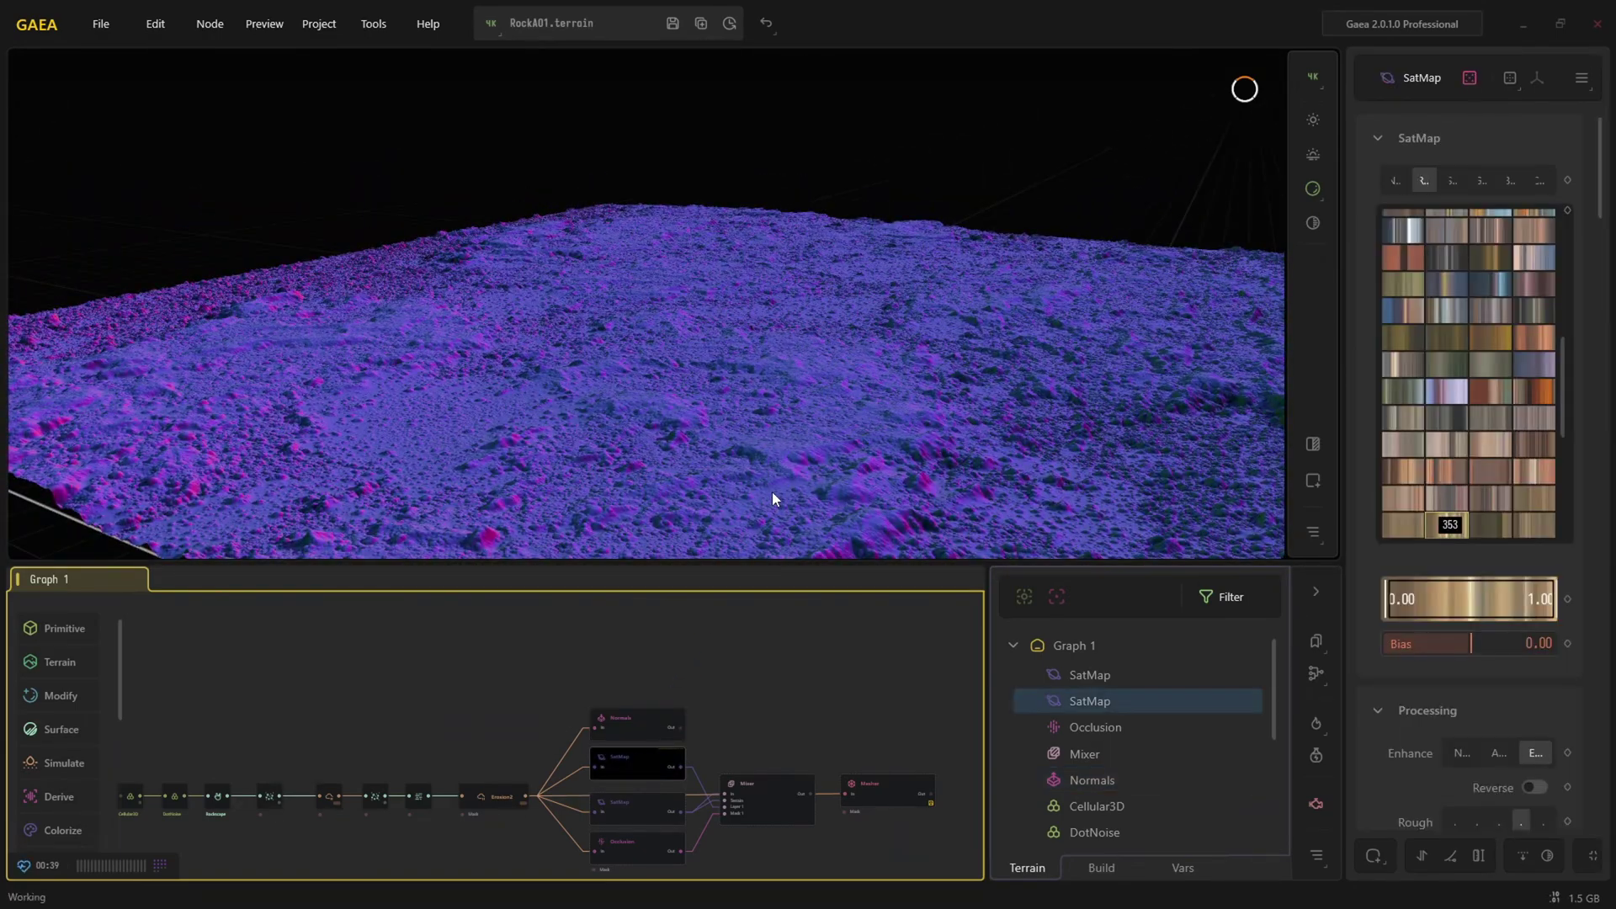
{"action": "left_click_drag", "start_coordinate": [810, 492], "coordinate": [574, 426]}
{"action": "middle_click_drag", "start_coordinate": [574, 426], "coordinate": [576, 387]}
{"action": "scroll", "coordinate": [576, 387], "scroll_direction": "up", "scroll_amount": 4}
{"action": "left_click_drag", "start_coordinate": [576, 388], "coordinate": [614, 412]}
Preview the lower SatMap node and the Occlusion node on the terrain.
{"action": "left_click", "coordinate": [631, 807]}
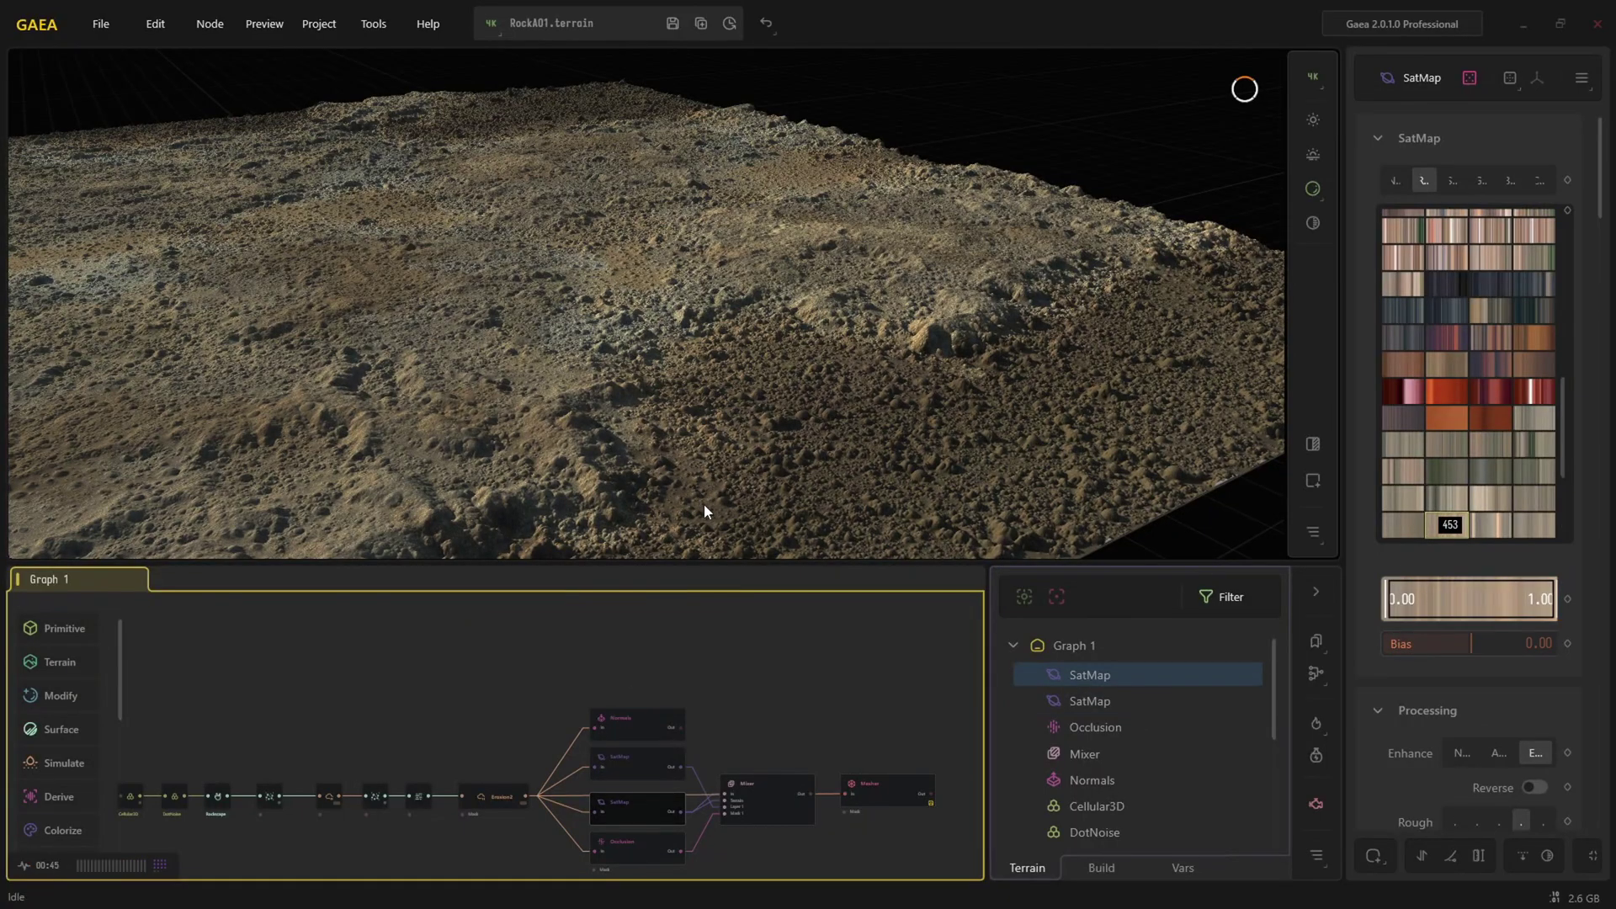
{"action": "mouse_move", "coordinate": [740, 502]}
{"action": "left_mouse_down"}
{"action": "mouse_move", "coordinate": [624, 516]}
{"action": "mouse_move", "coordinate": [736, 500]}
{"action": "left_mouse_up"}
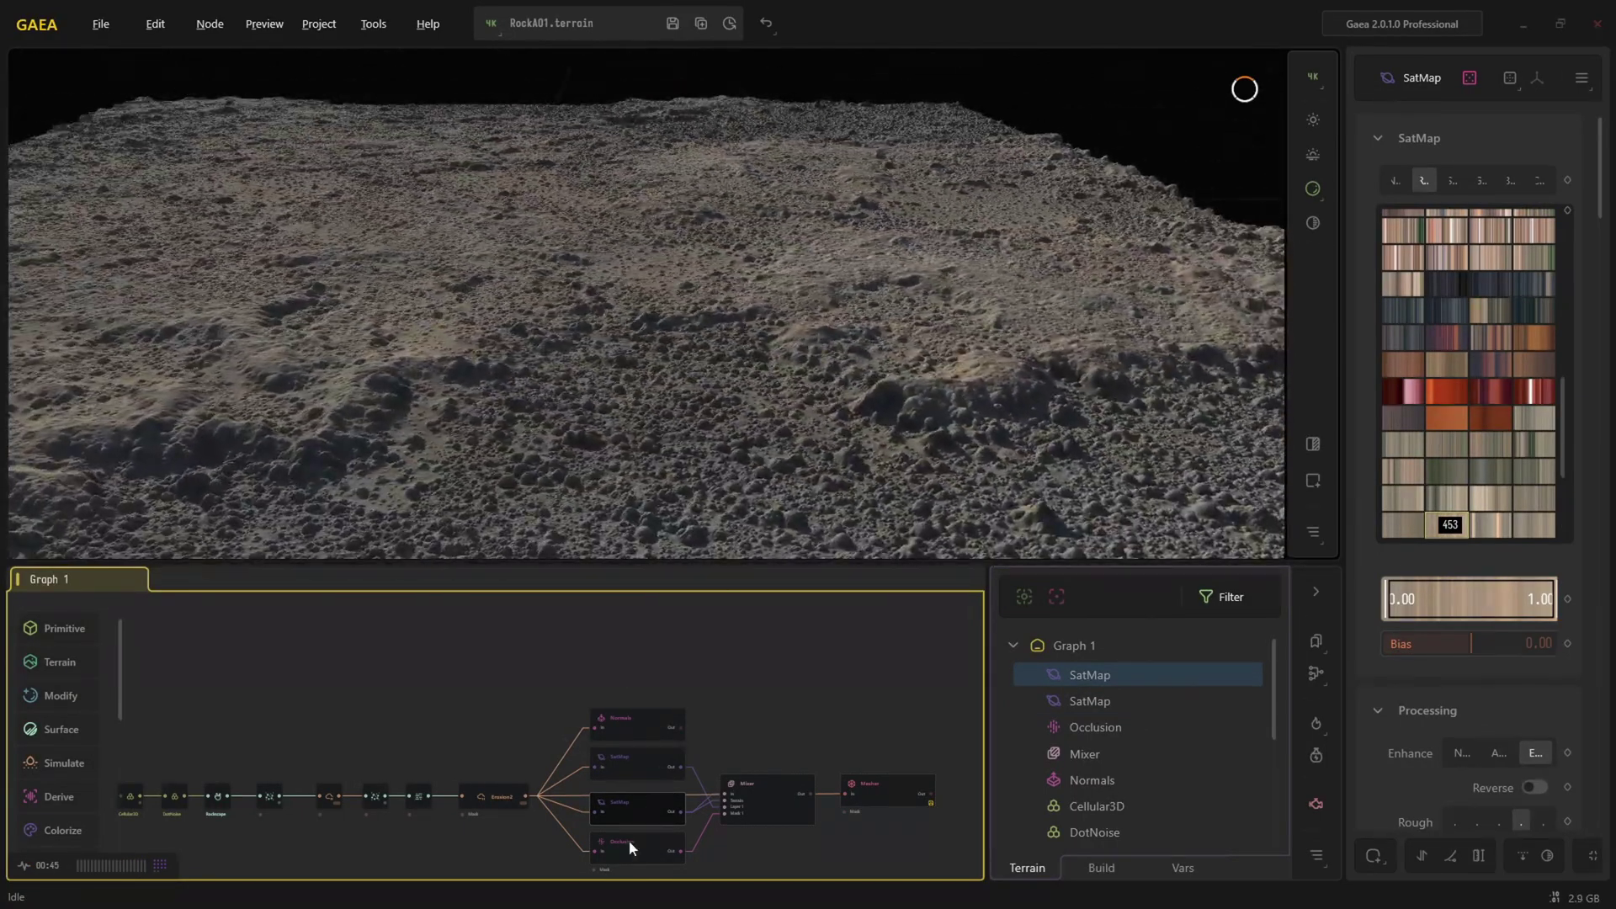
{"action": "left_click", "coordinate": [629, 840]}
{"action": "scroll", "coordinate": [747, 478], "scroll_direction": "down", "scroll_amount": 3}
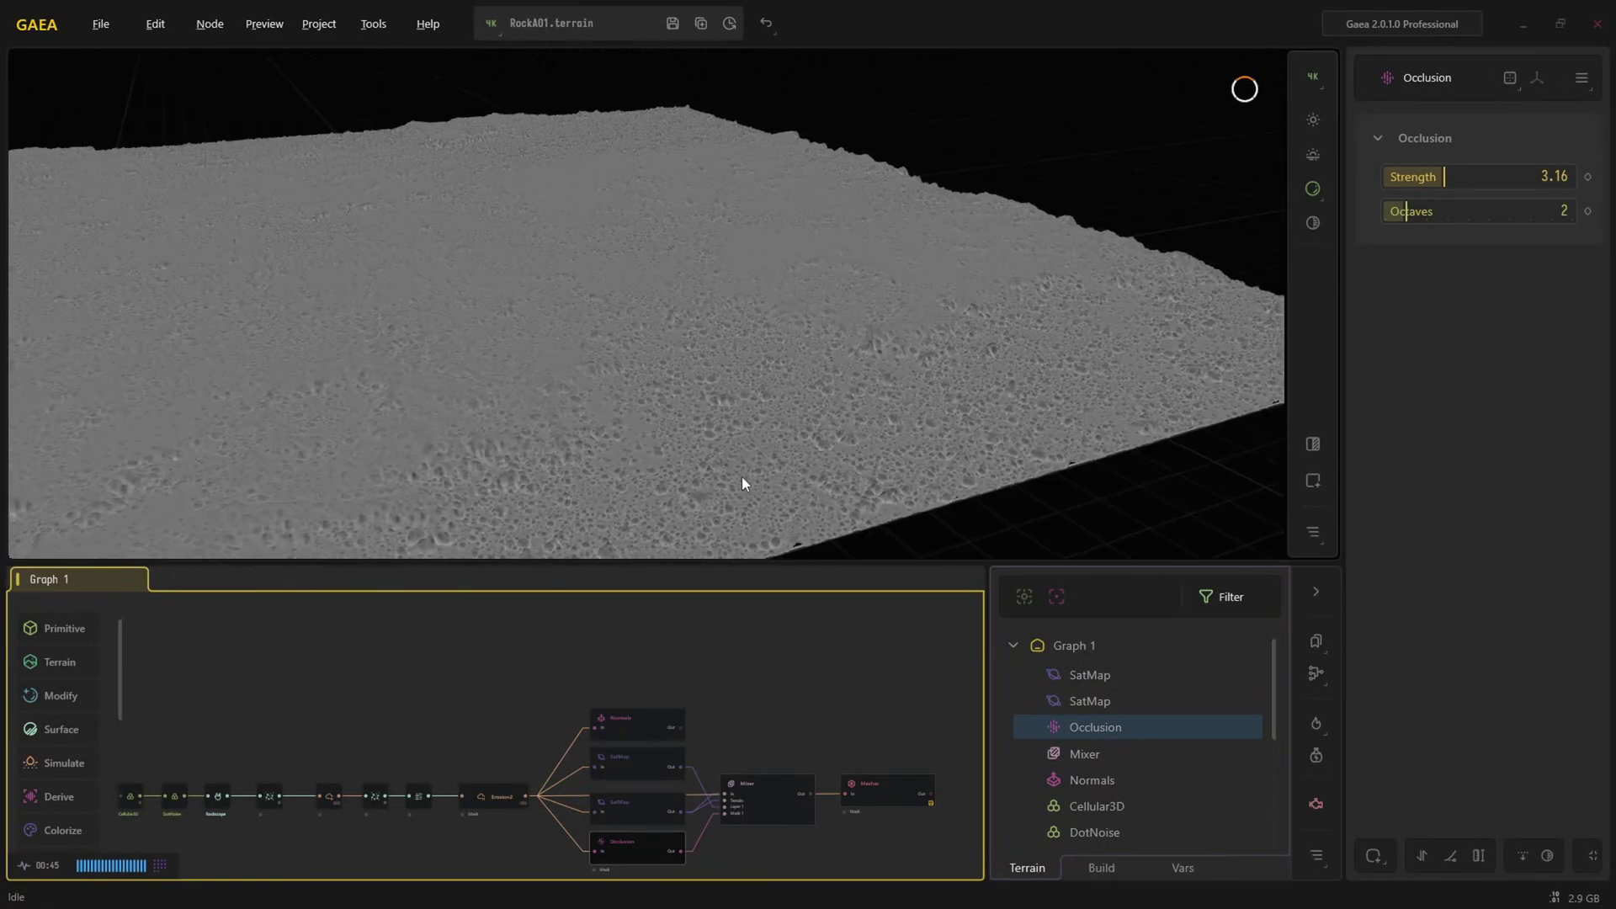
Preview the Normals node's output on the terrain.
{"action": "left_click", "coordinate": [655, 729]}
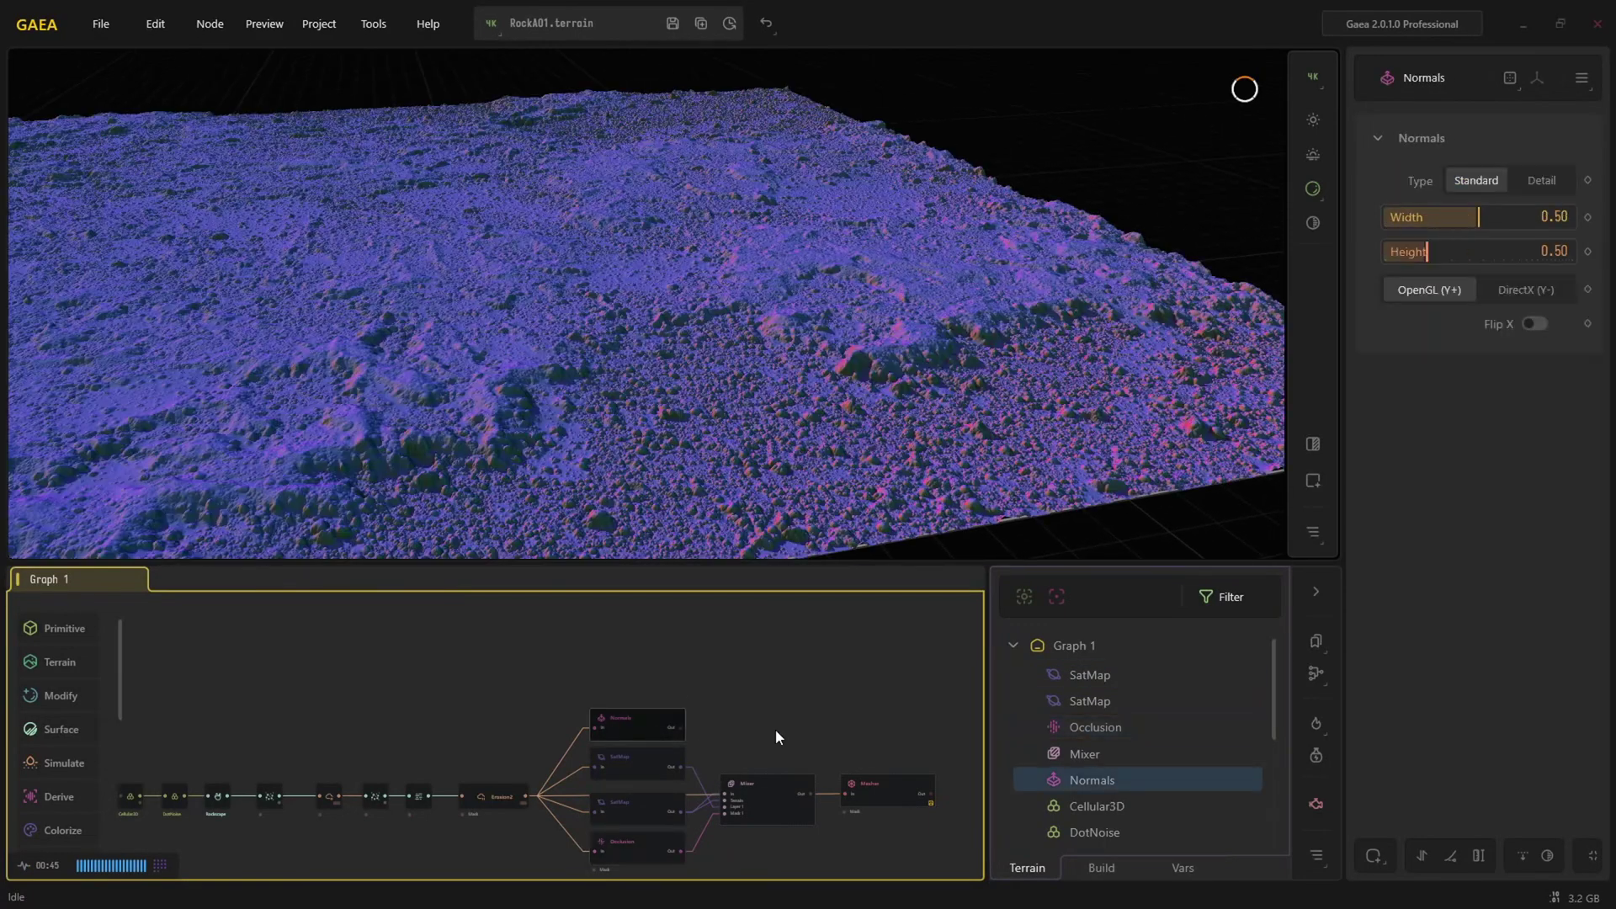
{"action": "left_click_drag", "start_coordinate": [1003, 417], "coordinate": [745, 502]}
{"action": "scroll", "coordinate": [867, 487], "scroll_direction": "up", "scroll_amount": 3}
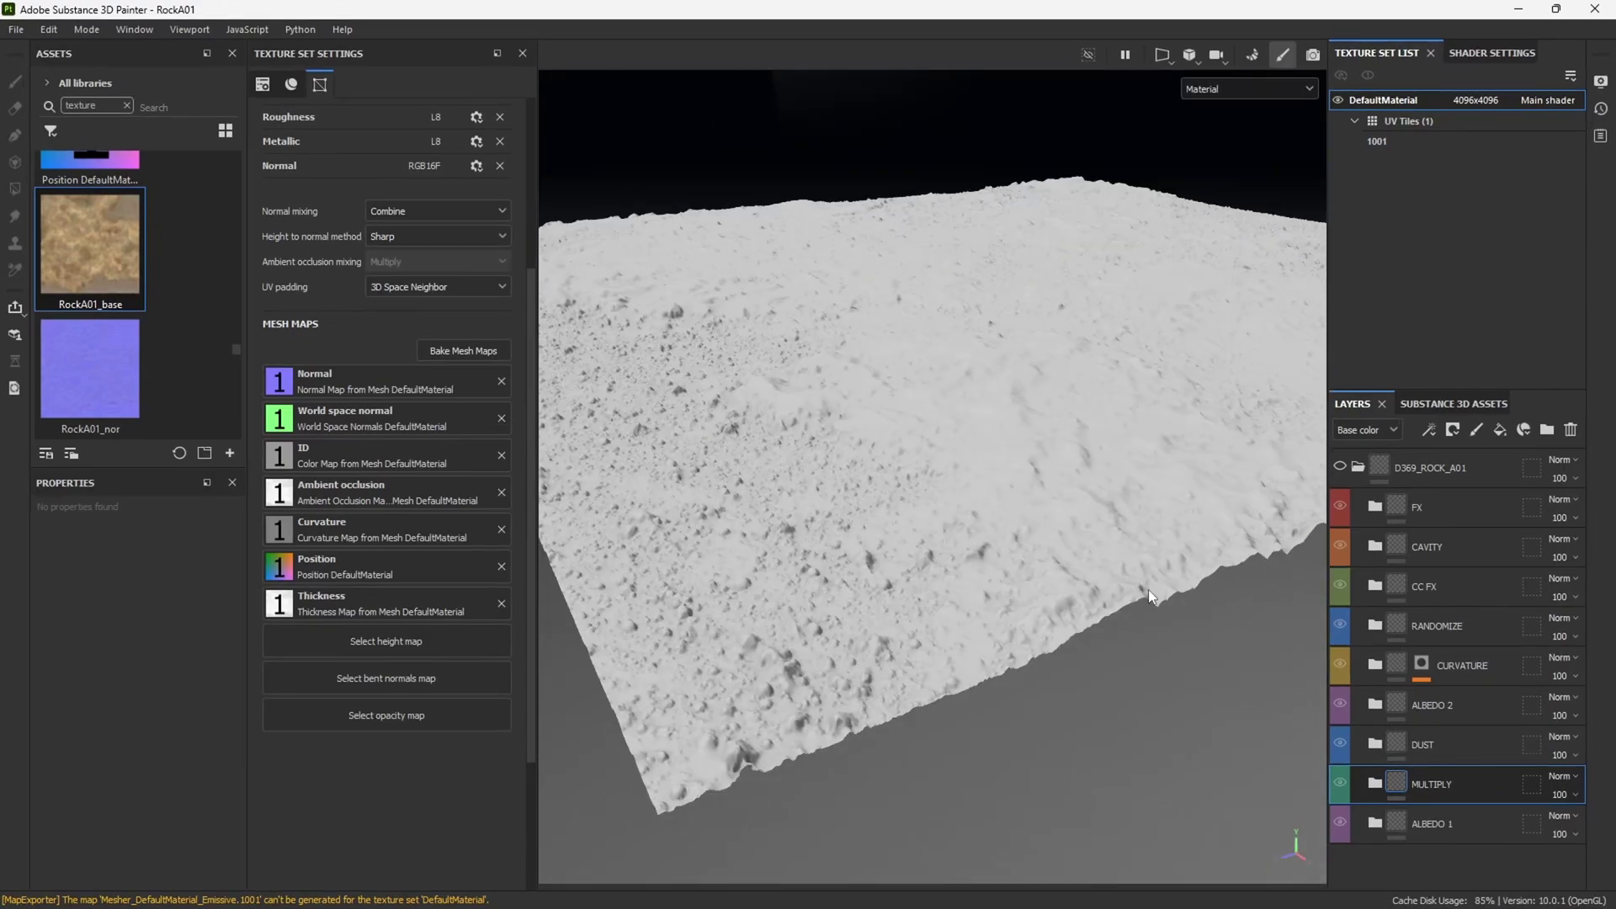
In Substance 3D Painter, make the D369_ROCK_A01 layer folder visible on the untextured terrain mesh.
{"action": "right_click_drag", "start_coordinate": [1153, 597], "coordinate": [1028, 686], "text": "shift"}
{"action": "left_click_drag", "start_coordinate": [1028, 686], "coordinate": [851, 685], "text": "alt"}
{"action": "right_click_drag", "start_coordinate": [851, 685], "coordinate": [955, 671], "text": "shift"}
{"action": "left_click_drag", "start_coordinate": [955, 671], "coordinate": [941, 657], "text": "alt"}
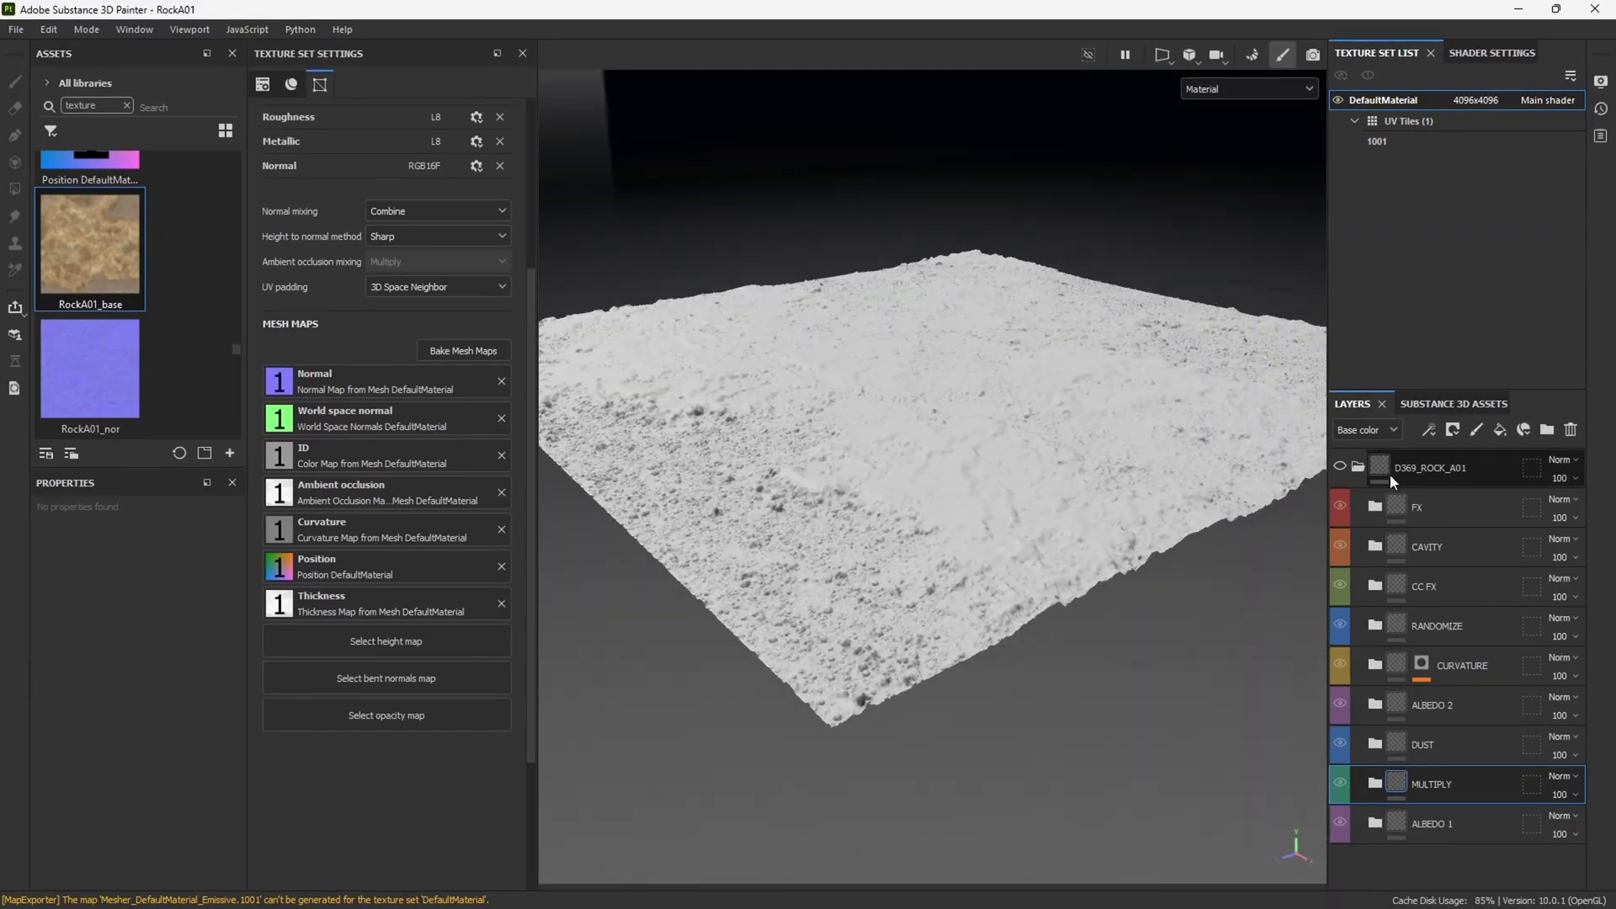
{"action": "left_click", "coordinate": [1340, 466]}
{"action": "left_click_drag", "start_coordinate": [1093, 553], "coordinate": [1280, 758], "text": "alt"}
{"action": "scroll", "coordinate": [1085, 625], "scroll_direction": "down", "scroll_amount": 5}
{"action": "scroll", "coordinate": [927, 570], "scroll_direction": "up", "scroll_amount": 4}
Set the environment exposure to 0.6 EV in the display settings.
{"action": "left_click", "coordinate": [1601, 81]}
{"action": "left_click_drag", "start_coordinate": [1425, 363], "coordinate": [1432, 364]}
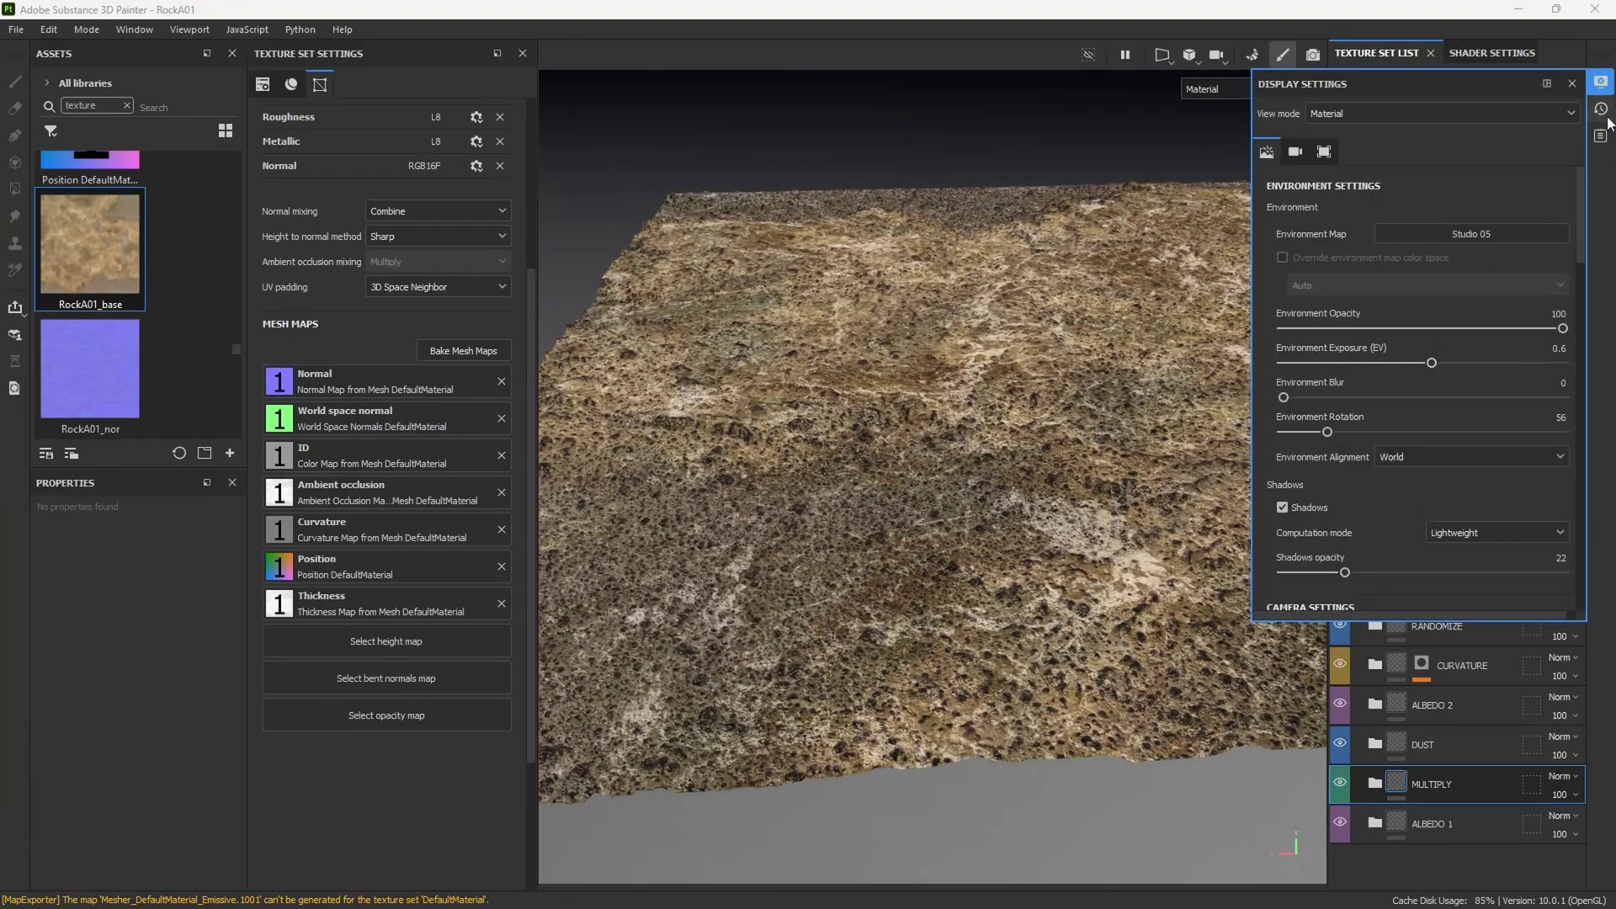
{"action": "left_click", "coordinate": [1602, 84]}
Toggle the RANDOMIZE folder's visibility to examine its effect on the terrain's colouring.
{"action": "left_click_drag", "start_coordinate": [1036, 484], "coordinate": [1129, 494], "text": "alt"}
{"action": "scroll", "coordinate": [1082, 493], "scroll_direction": "down", "scroll_amount": 4}
{"action": "right_click_drag", "start_coordinate": [1129, 494], "coordinate": [969, 607], "text": "shift"}
{"action": "left_click_drag", "start_coordinate": [1037, 571], "coordinate": [951, 560], "text": "alt"}
{"action": "right_click_drag", "start_coordinate": [951, 560], "coordinate": [1261, 616], "text": "alt"}
{"action": "left_click", "coordinate": [1347, 626]}
{"action": "left_click_drag", "start_coordinate": [1221, 630], "coordinate": [1284, 650], "text": "alt"}
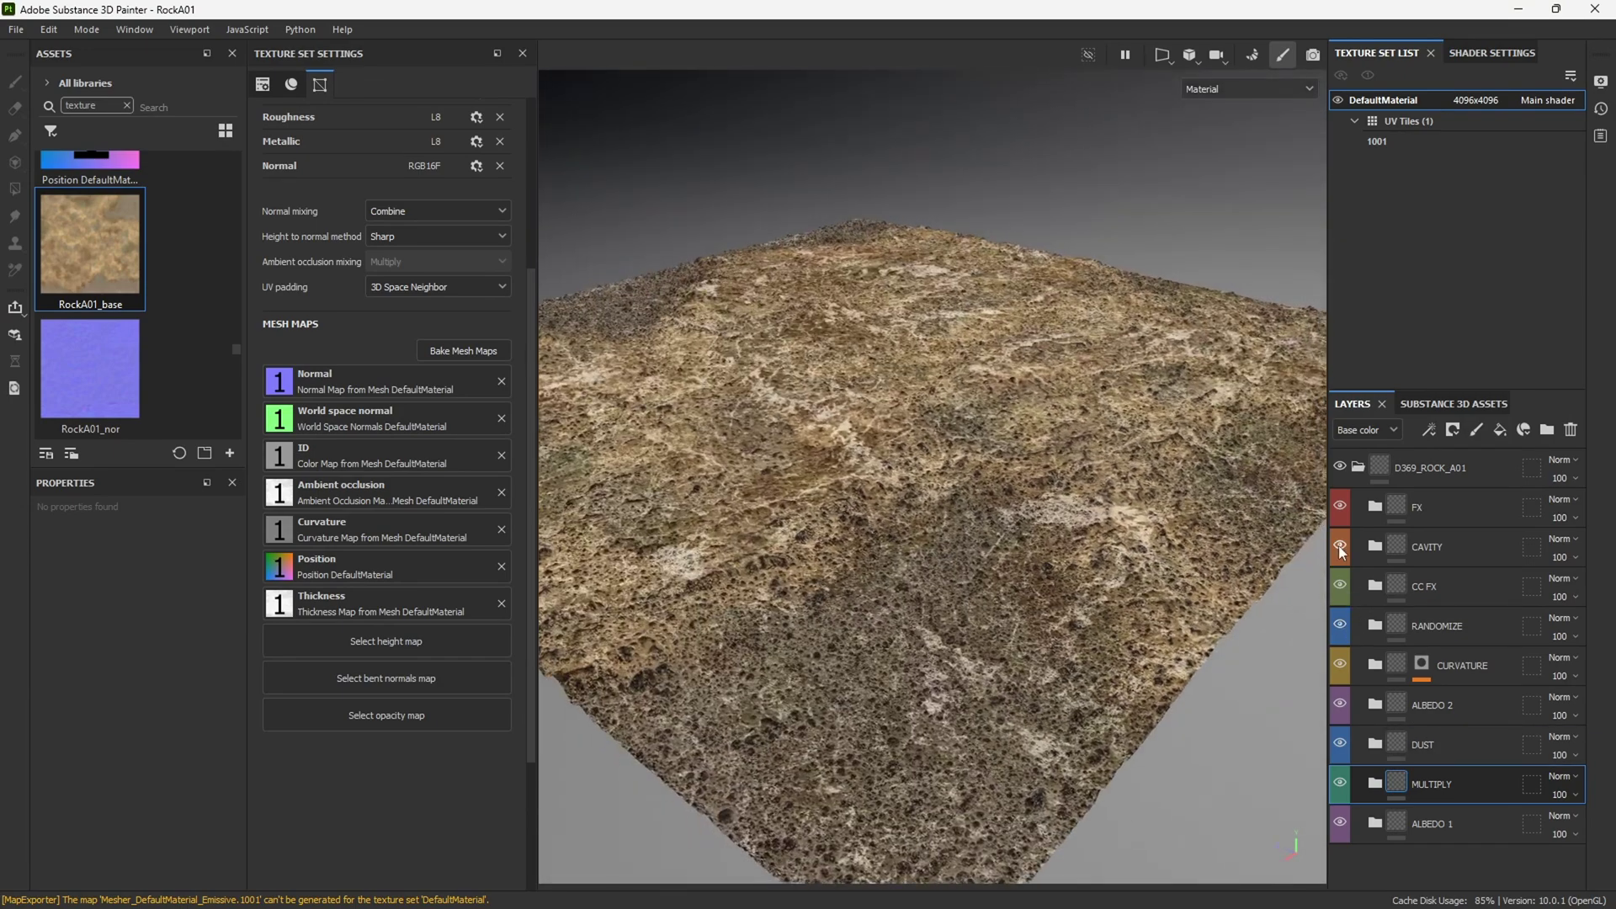
Toggle the visibility of the CAVITY and ALBEDO 2 folders to compare their effect on the terrain texture.
{"action": "left_click", "coordinate": [1339, 546]}
{"action": "right_click_drag", "start_coordinate": [1128, 572], "coordinate": [990, 603], "text": "alt"}
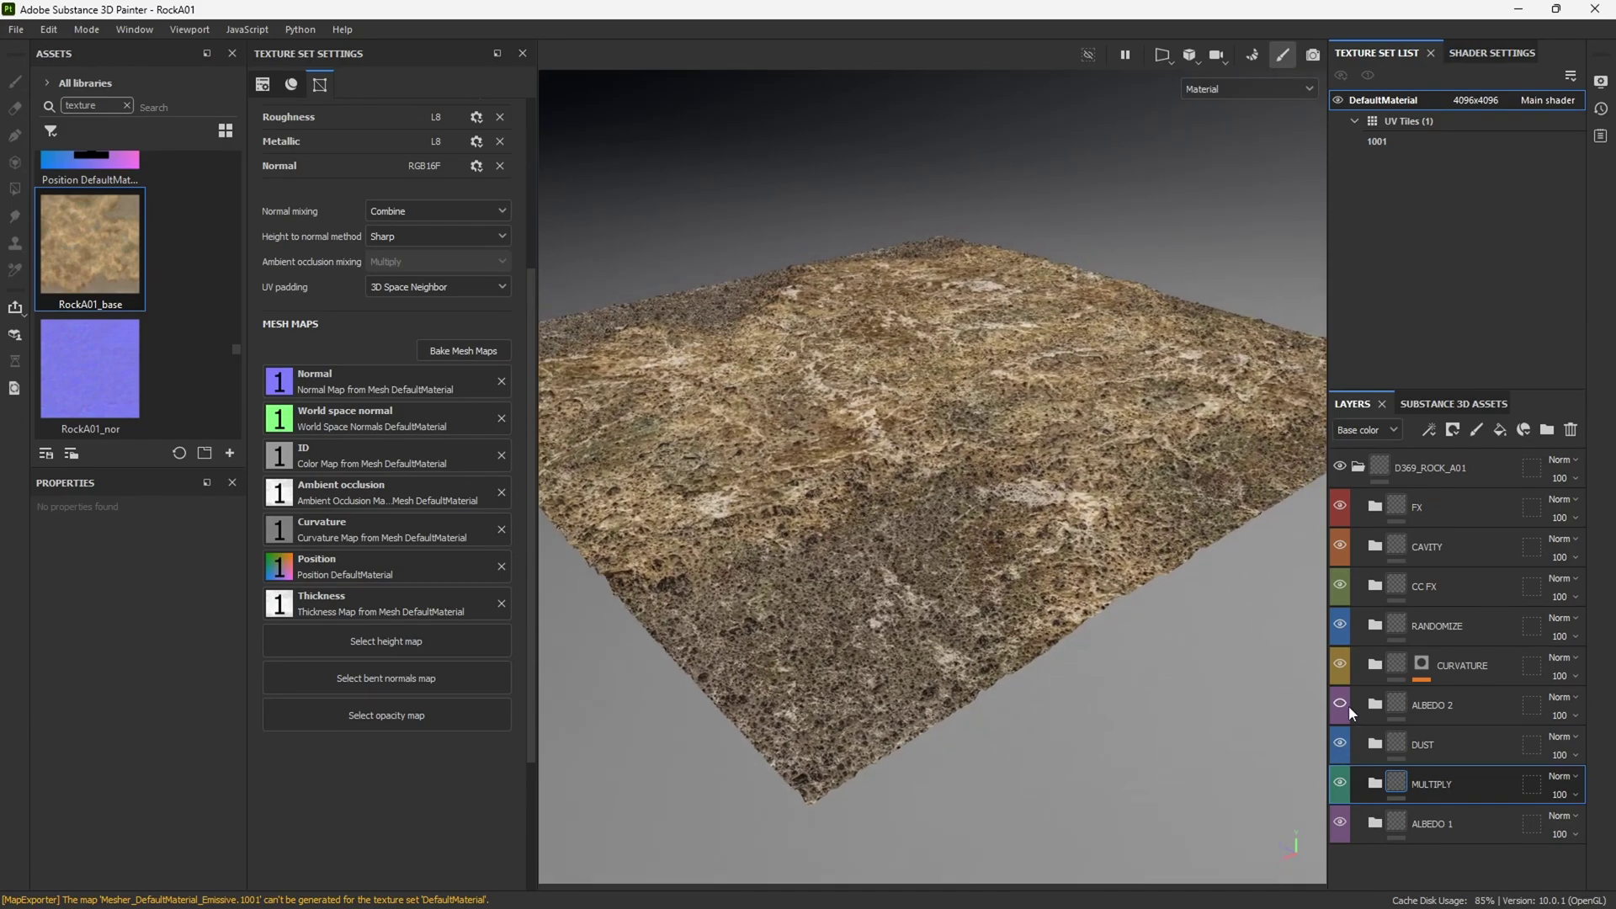
{"action": "left_click", "coordinate": [1340, 704]}
{"action": "scroll", "coordinate": [933, 477], "scroll_direction": "up", "scroll_amount": 5}
{"action": "left_click_drag", "start_coordinate": [960, 673], "coordinate": [808, 671], "text": "alt"}
{"action": "scroll", "coordinate": [892, 698], "scroll_direction": "down", "scroll_amount": 5}
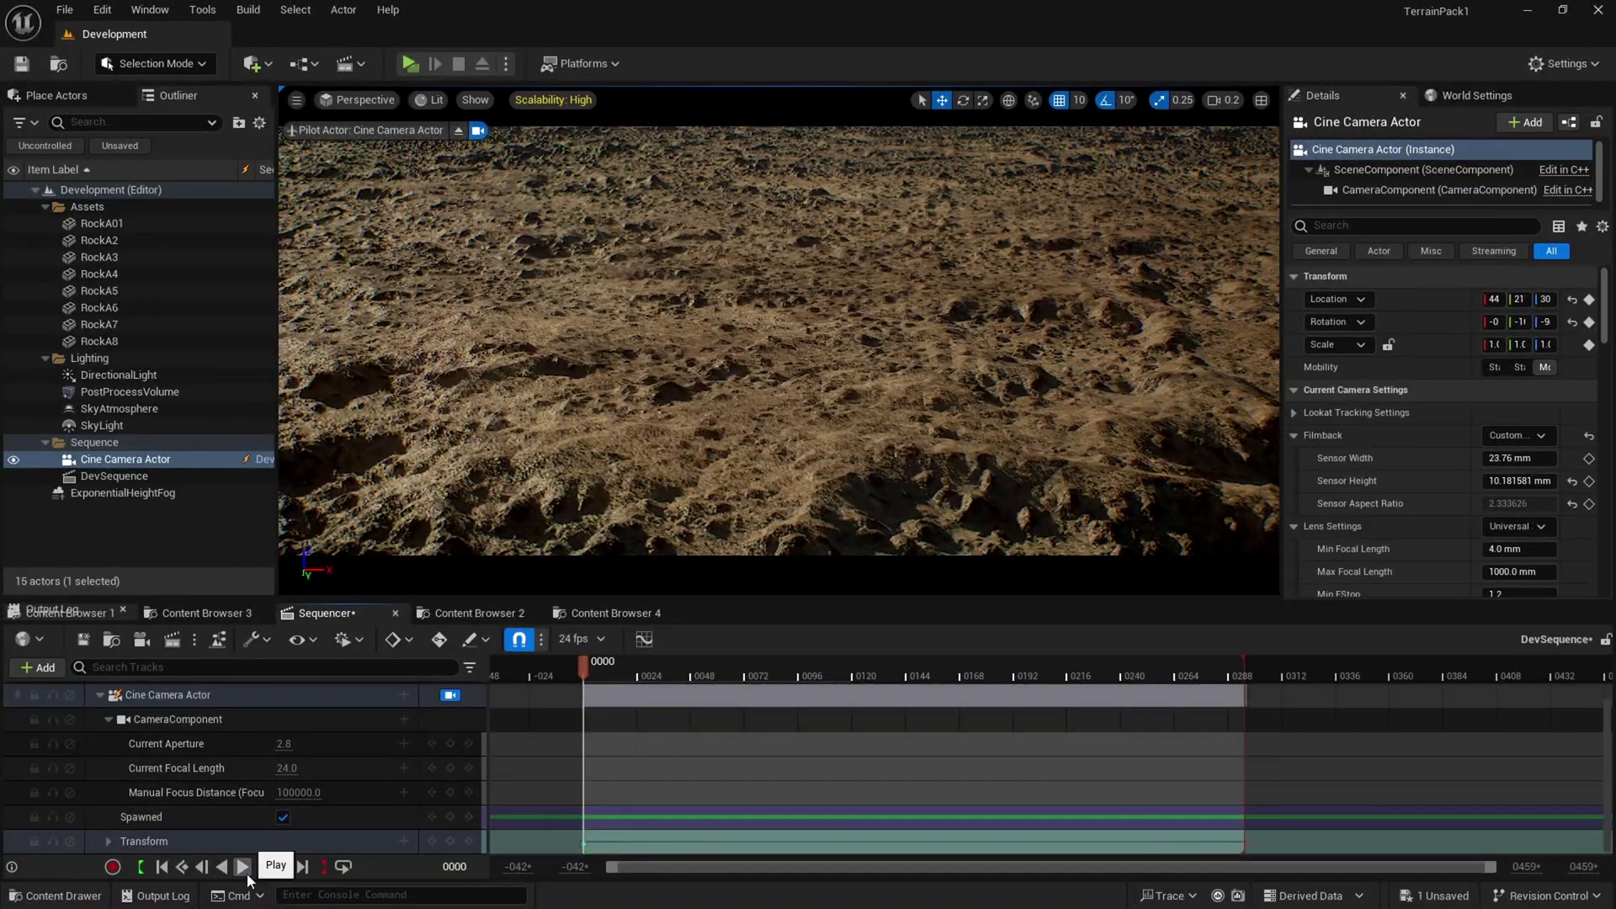
In Unreal Editor, play the DevSequence camera animation over the rock terrain and stop it partway.
{"action": "left_click", "coordinate": [245, 872]}
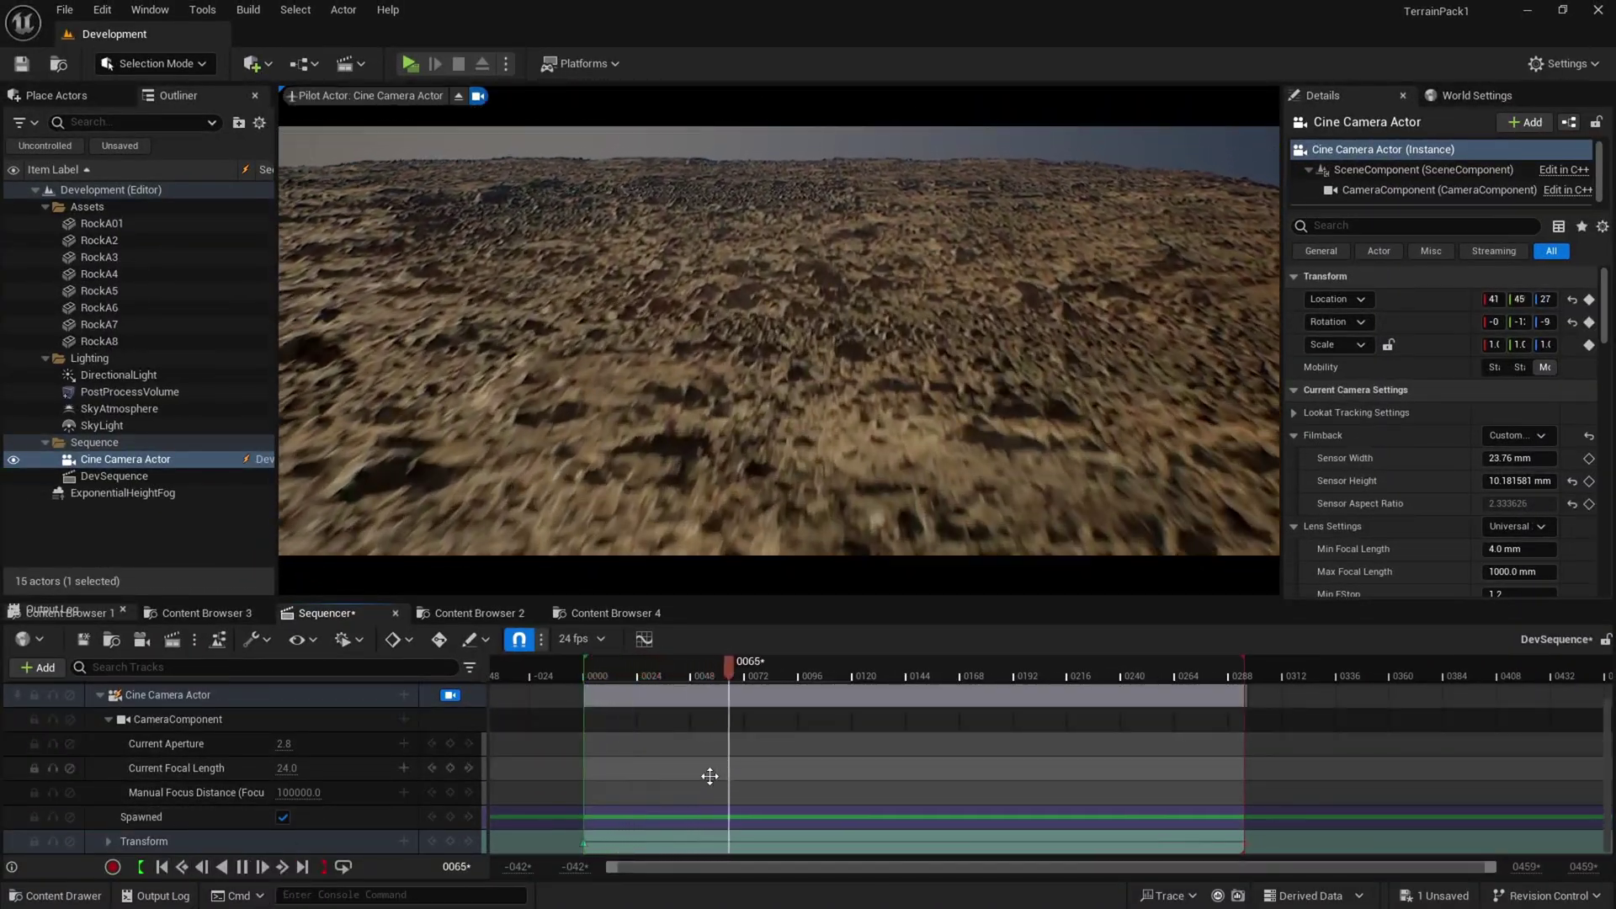
{"action": "key", "text": "space"}
Change the DirectionalLight's rotation and replay DevSequence from its first frame to check the lighting.
{"action": "left_click", "coordinate": [118, 375]}
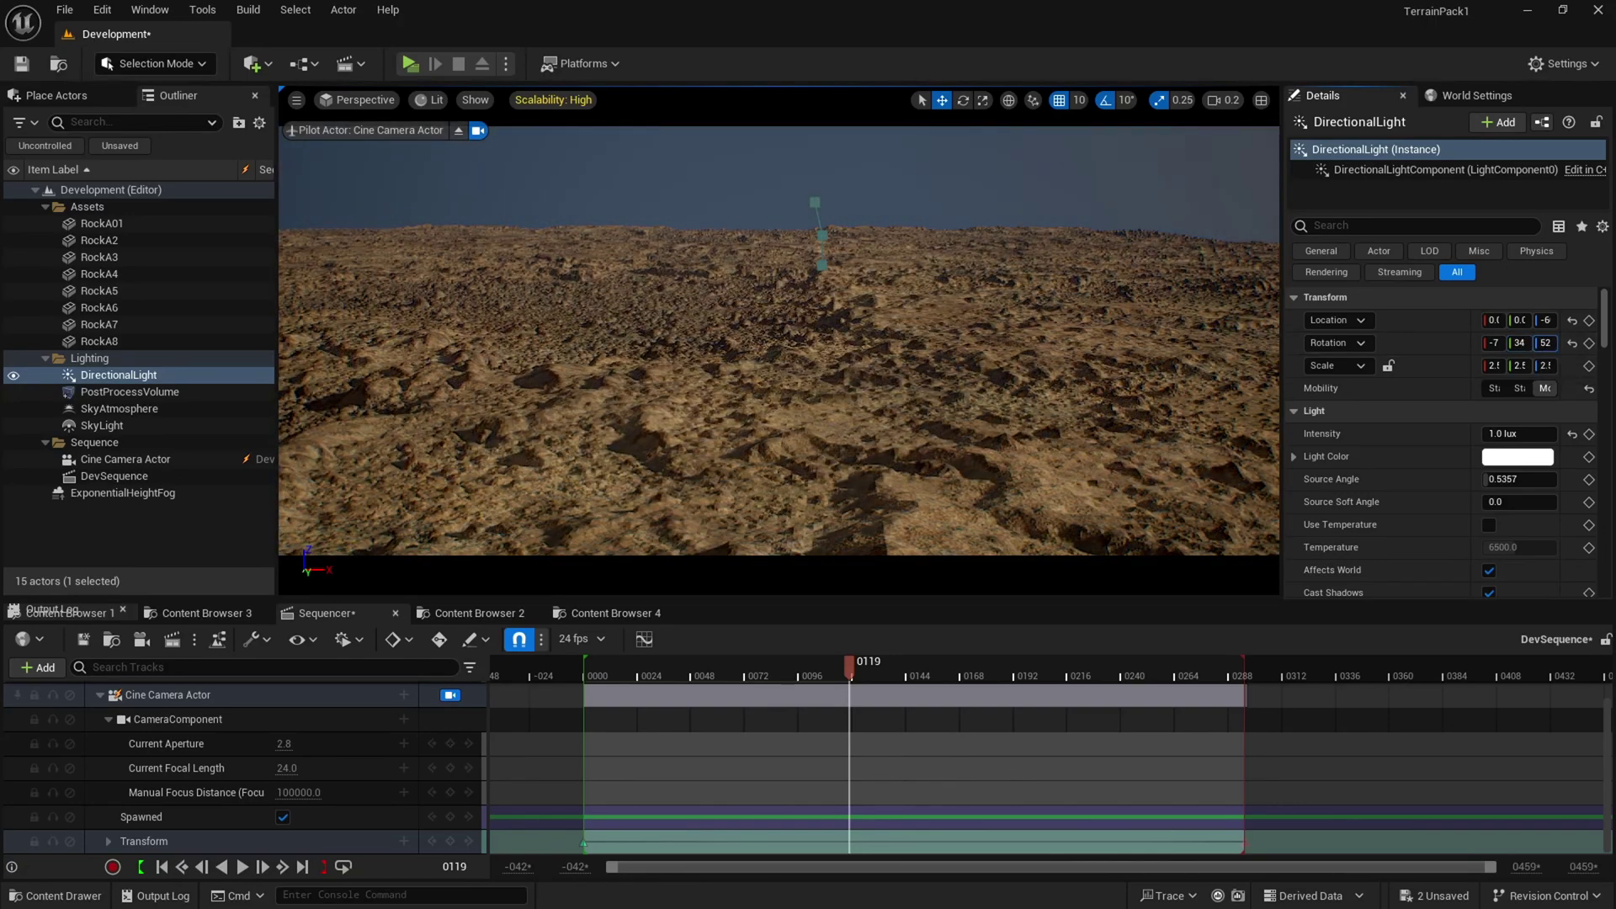
{"action": "left_click", "coordinate": [163, 869]}
{"action": "left_click", "coordinate": [242, 869]}
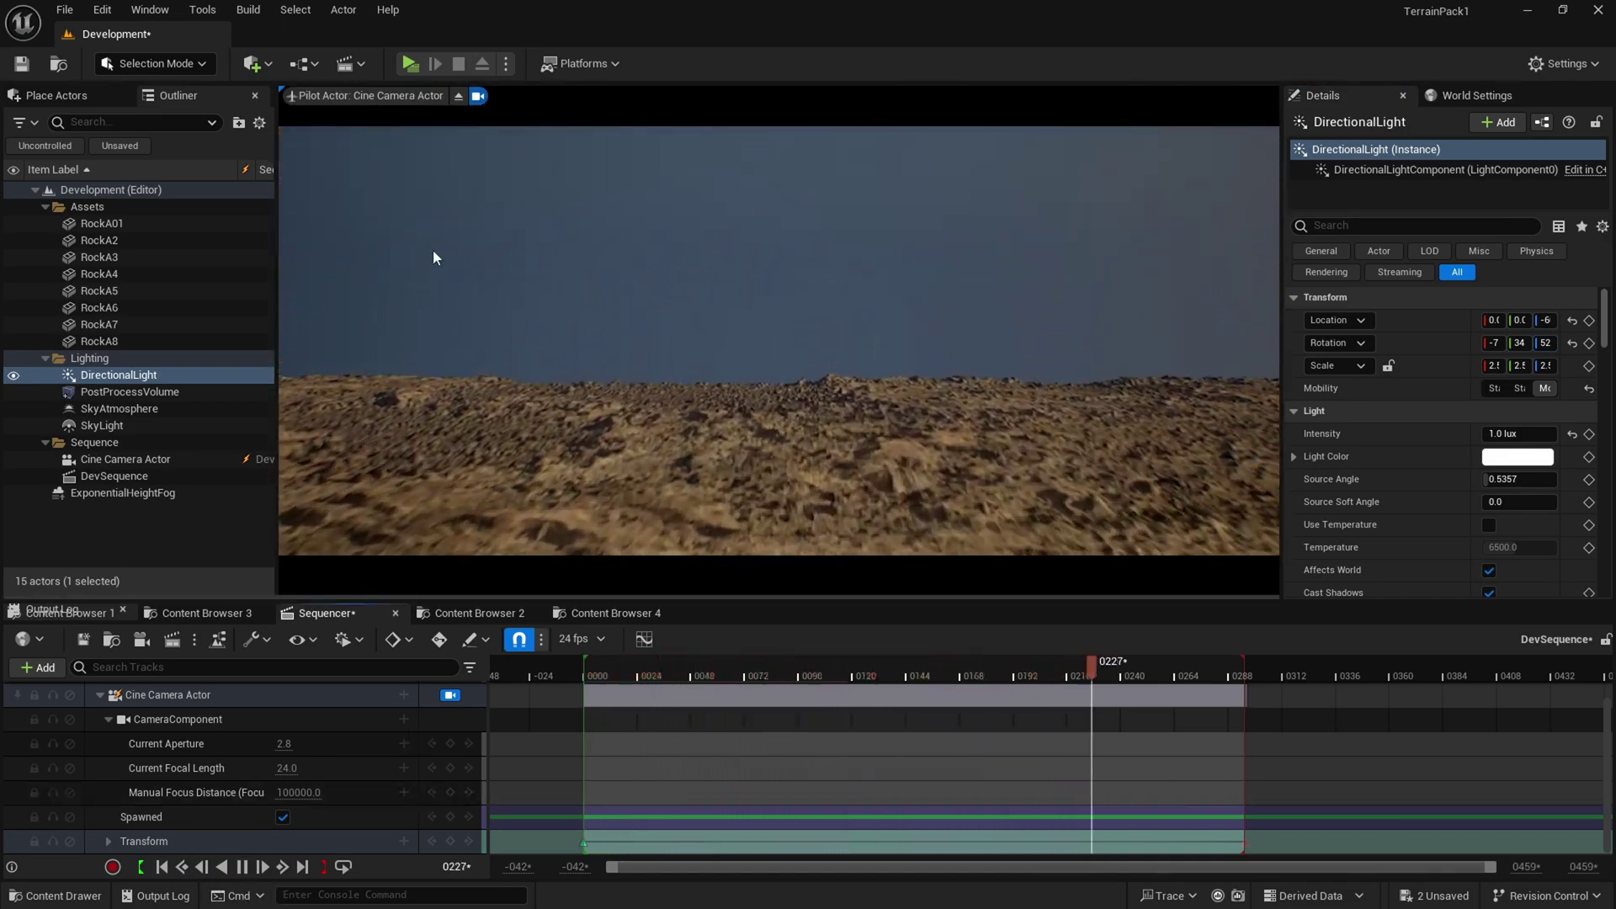
{"action": "key", "text": "space"}
Stop piloting the Cine Camera Actor and focus the viewport on the RockA01 terrain tile.
{"action": "left_click", "coordinate": [459, 96]}
{"action": "right_click_drag", "start_coordinate": [491, 231], "coordinate": [320, 244]}
{"action": "left_click", "coordinate": [662, 188]}
{"action": "right_click_drag", "start_coordinate": [662, 189], "coordinate": [623, 189]}
{"action": "key", "text": "f"}
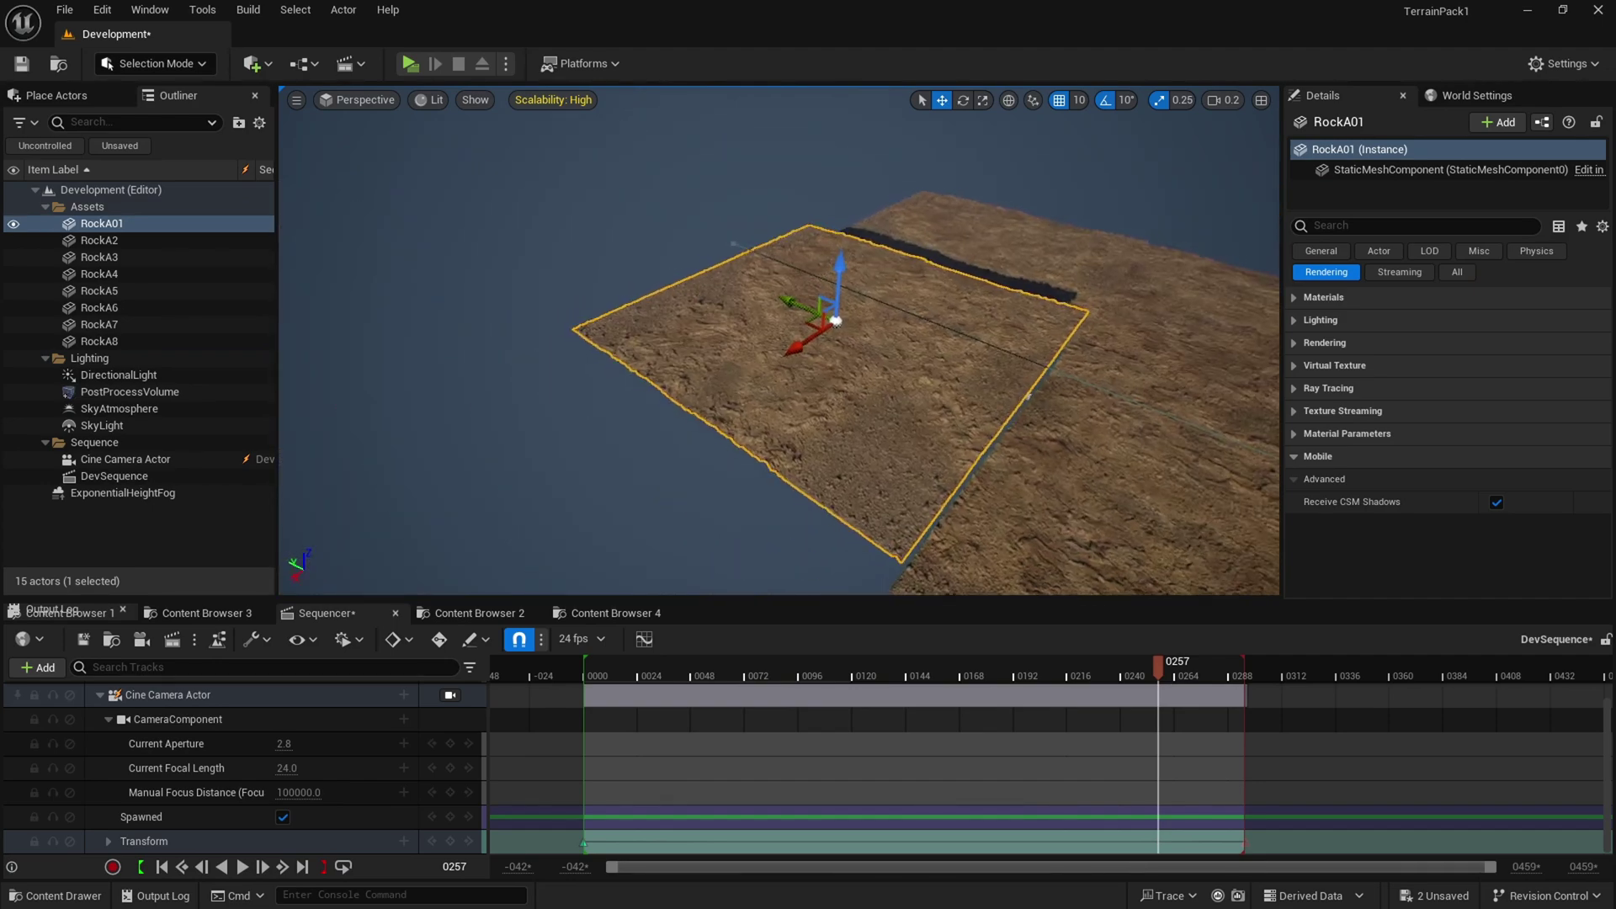
Deselect the RockA01 tile and inspect the terrain in the Detail Lighting view mode.
{"action": "key", "text": "Escape"}
{"action": "left_click", "coordinate": [1094, 140]}
{"action": "right_click_drag", "start_coordinate": [942, 278], "coordinate": [842, 362]}
{"action": "left_click", "coordinate": [431, 99]}
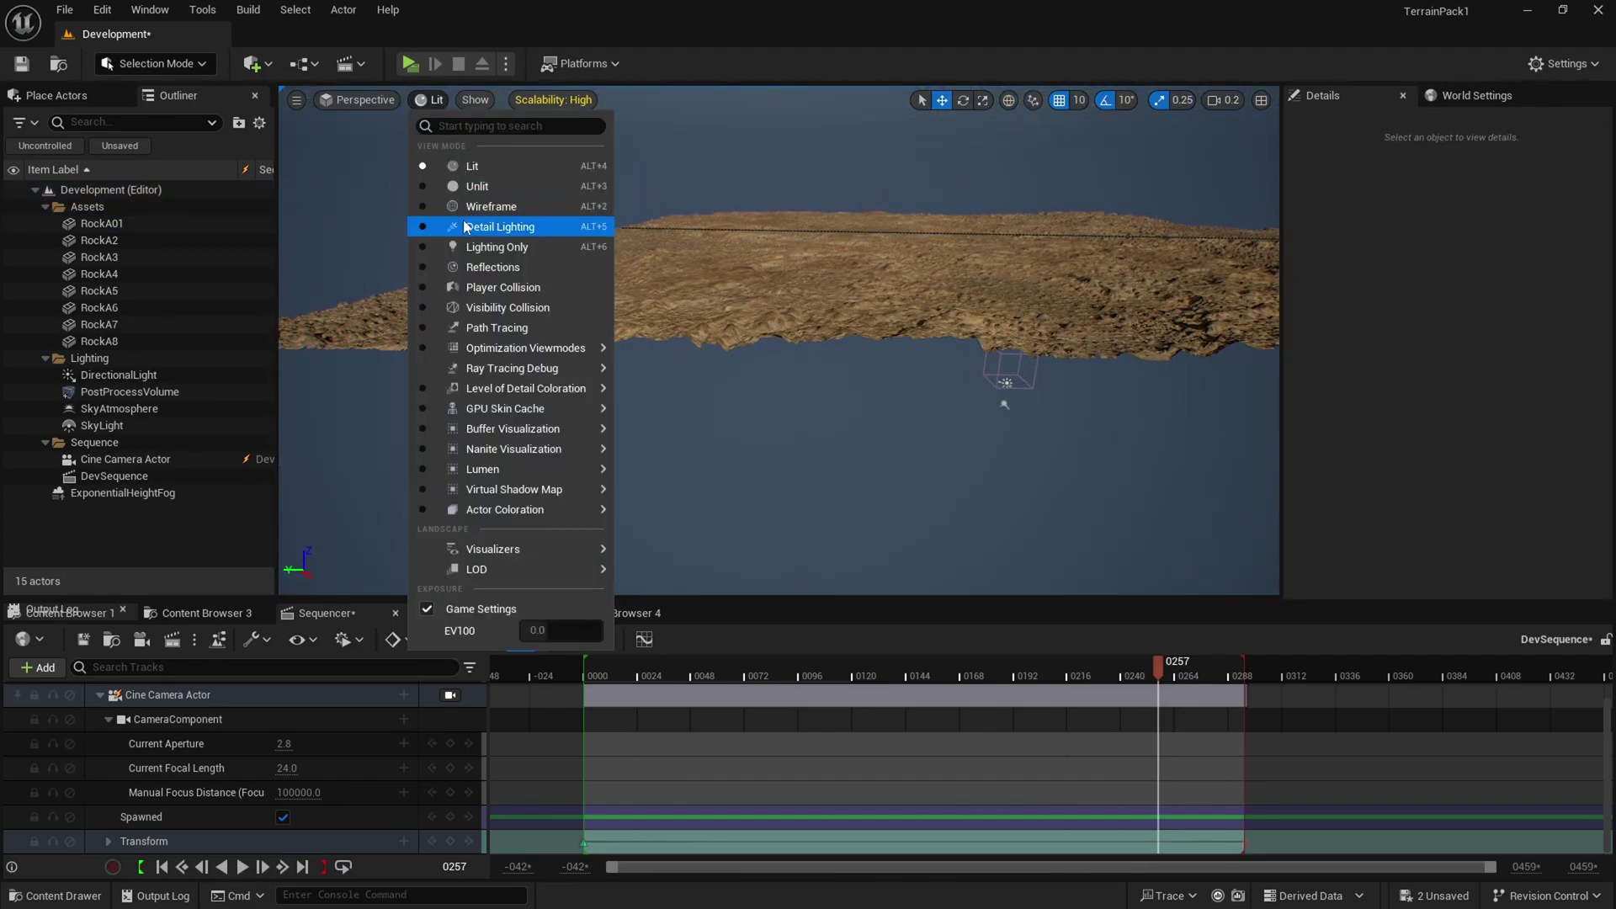
{"action": "left_click", "coordinate": [501, 226]}
{"action": "right_click_drag", "start_coordinate": [500, 226], "coordinate": [551, 291]}
Inspect the terrain's geometry with the Nanite Triangles visualization.
{"action": "left_click", "coordinate": [458, 100]}
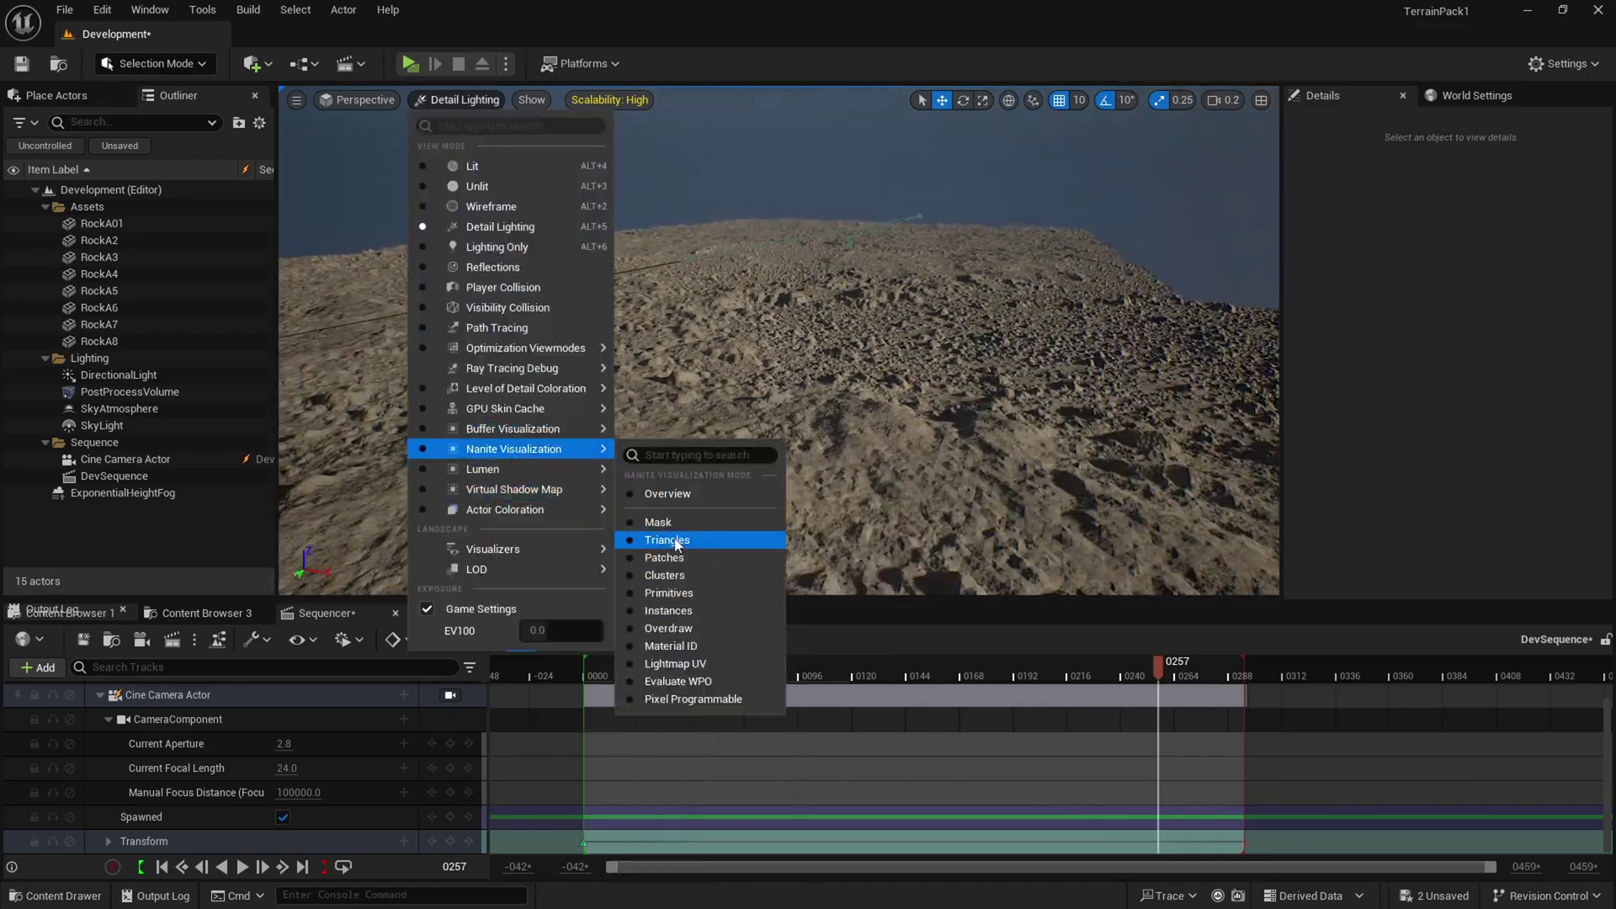
{"action": "left_click", "coordinate": [668, 541]}
{"action": "right_click_drag", "start_coordinate": [667, 540], "coordinate": [673, 568]}
{"action": "right_click_drag", "start_coordinate": [394, 245], "coordinate": [394, 215]}
Inspect the terrain with the Nanite Overview visualization.
{"action": "left_click", "coordinate": [446, 100]}
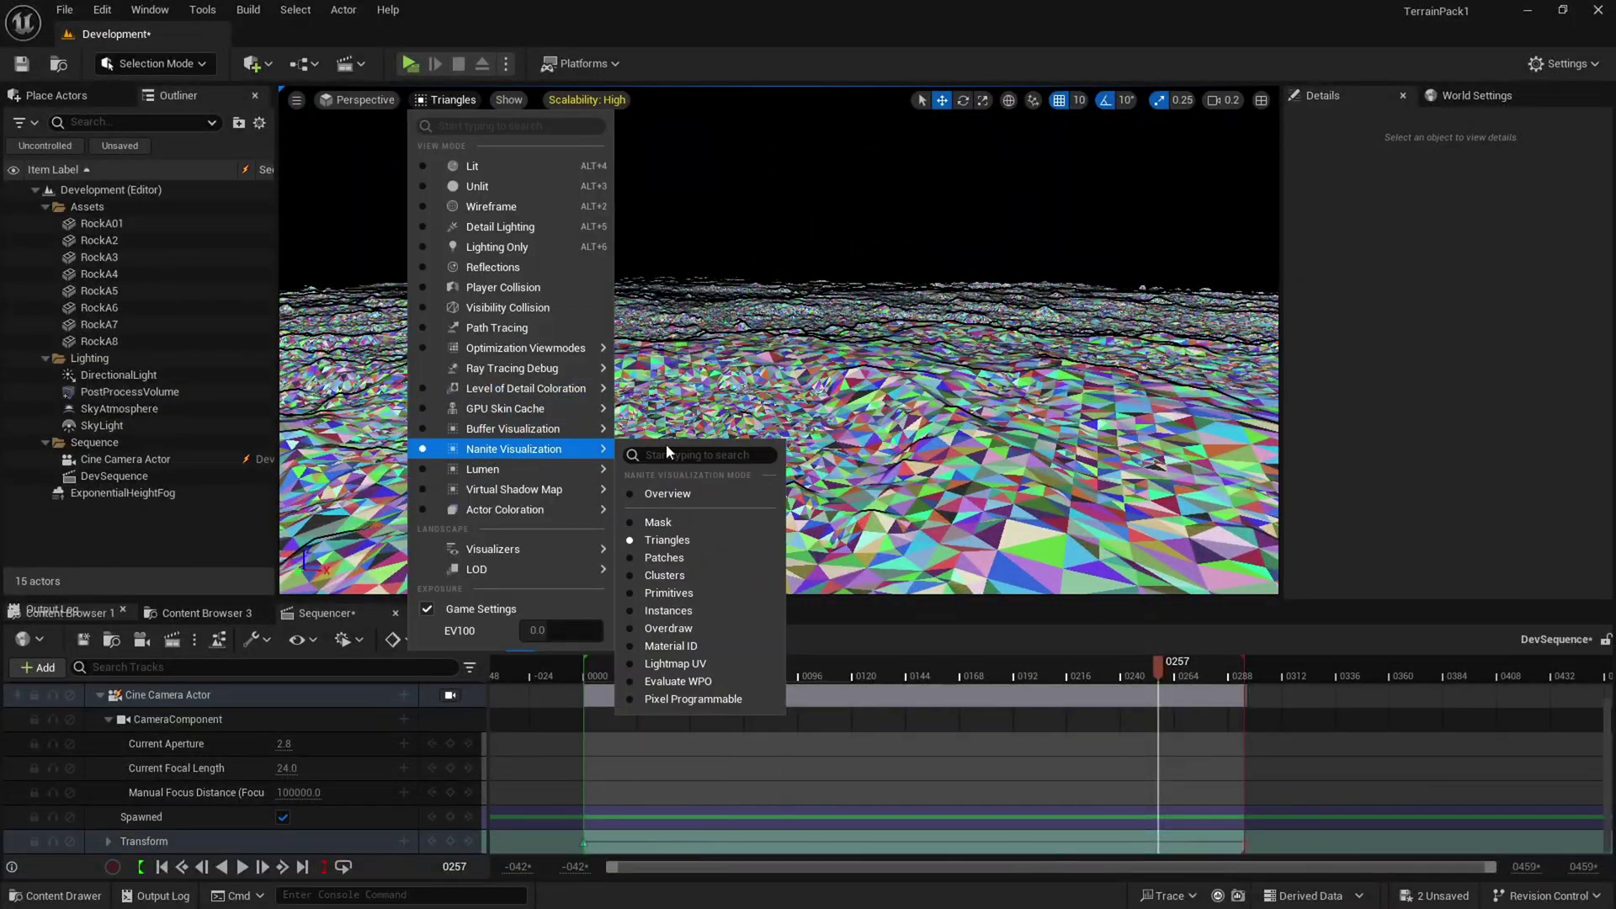
{"action": "left_click", "coordinate": [667, 493]}
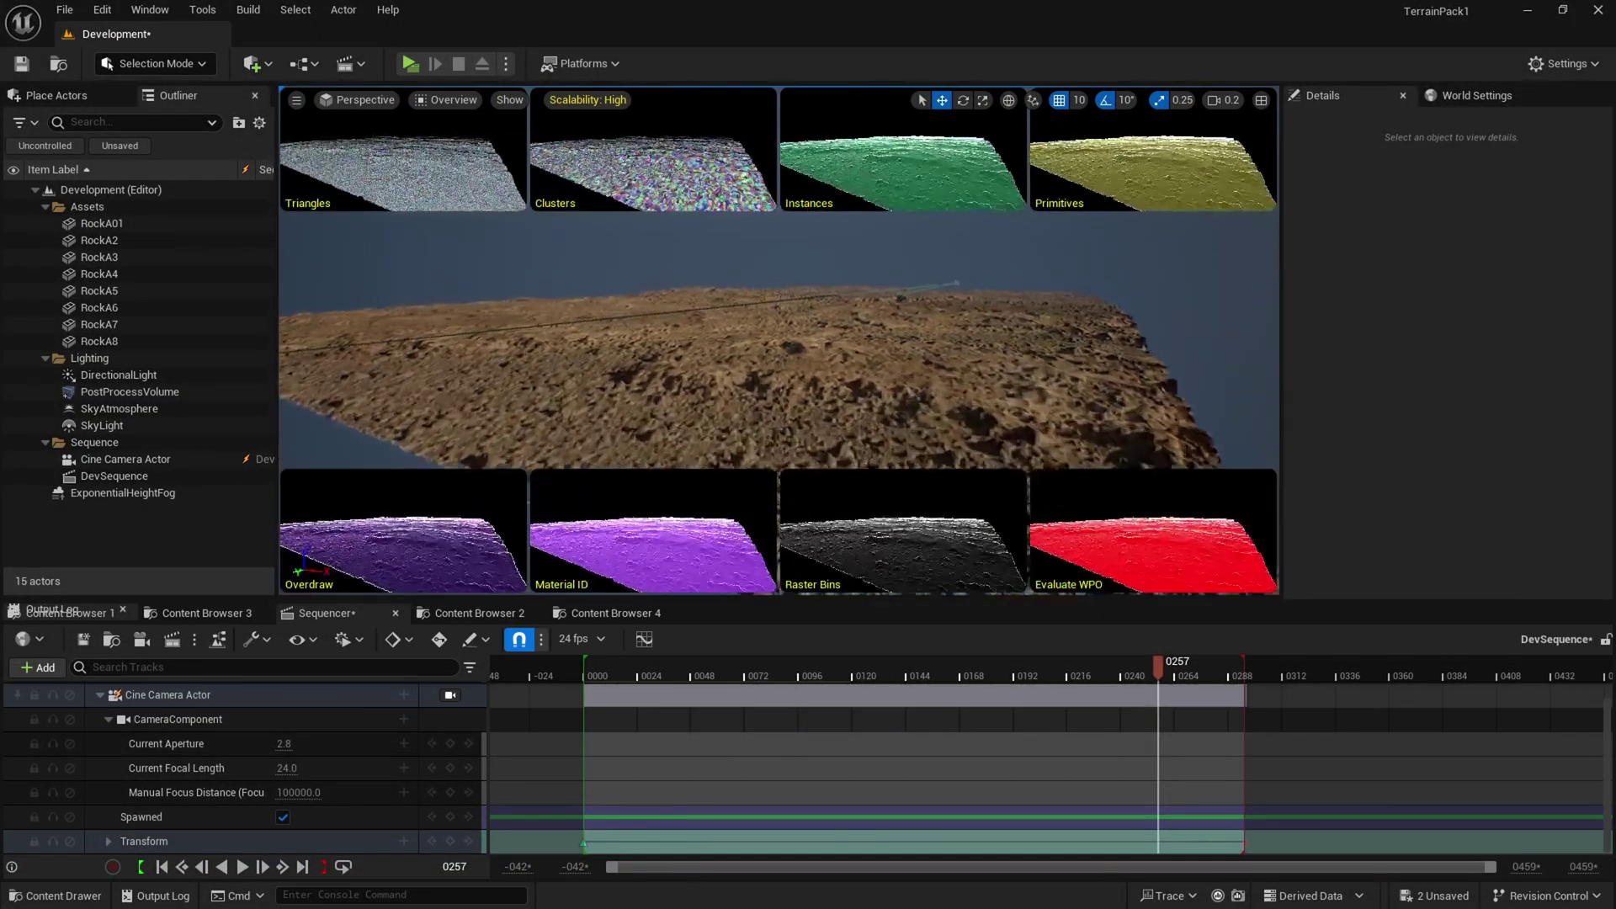
{"action": "right_click_drag", "start_coordinate": [667, 404], "coordinate": [716, 400]}
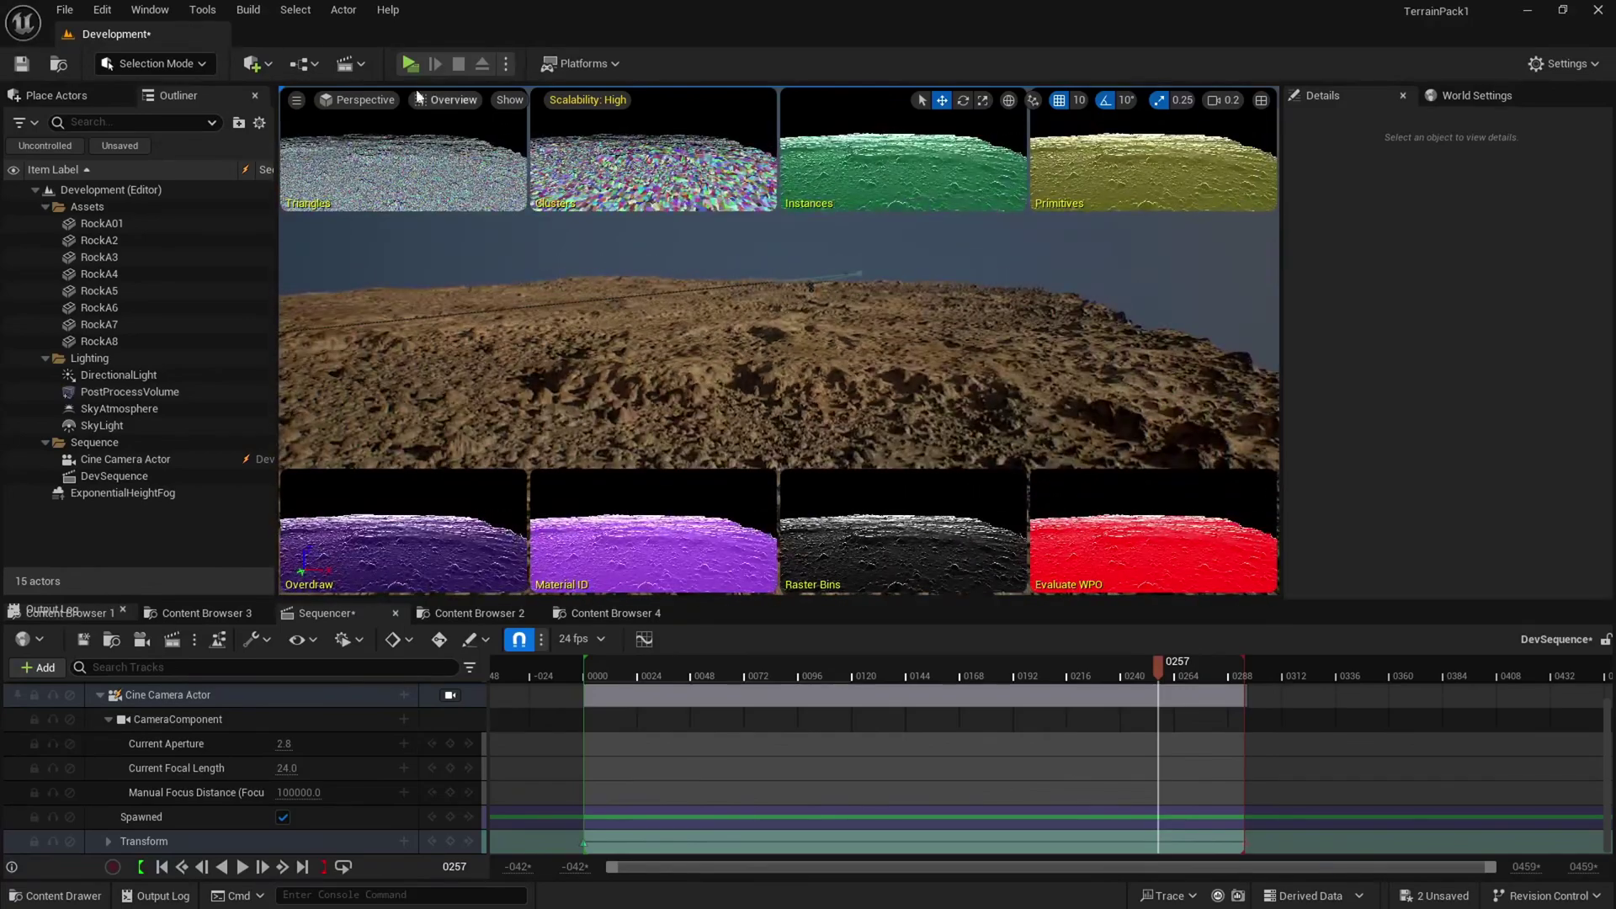
Compare the terrain in the Lit and Unlit view modes, ending with Lit.
{"action": "left_click", "coordinate": [444, 102]}
{"action": "left_click", "coordinate": [466, 167]}
{"action": "mouse_move", "coordinate": [496, 219]}
{"action": "right_mouse_down"}
{"action": "mouse_move", "coordinate": [505, 249]}
{"action": "mouse_move", "coordinate": [466, 205]}
{"action": "mouse_move", "coordinate": [481, 277]}
{"action": "mouse_move", "coordinate": [465, 221]}
{"action": "right_mouse_up"}
{"action": "left_click", "coordinate": [428, 102]}
{"action": "left_click", "coordinate": [461, 185]}
{"action": "left_click", "coordinate": [440, 99]}
{"action": "left_click", "coordinate": [461, 165]}
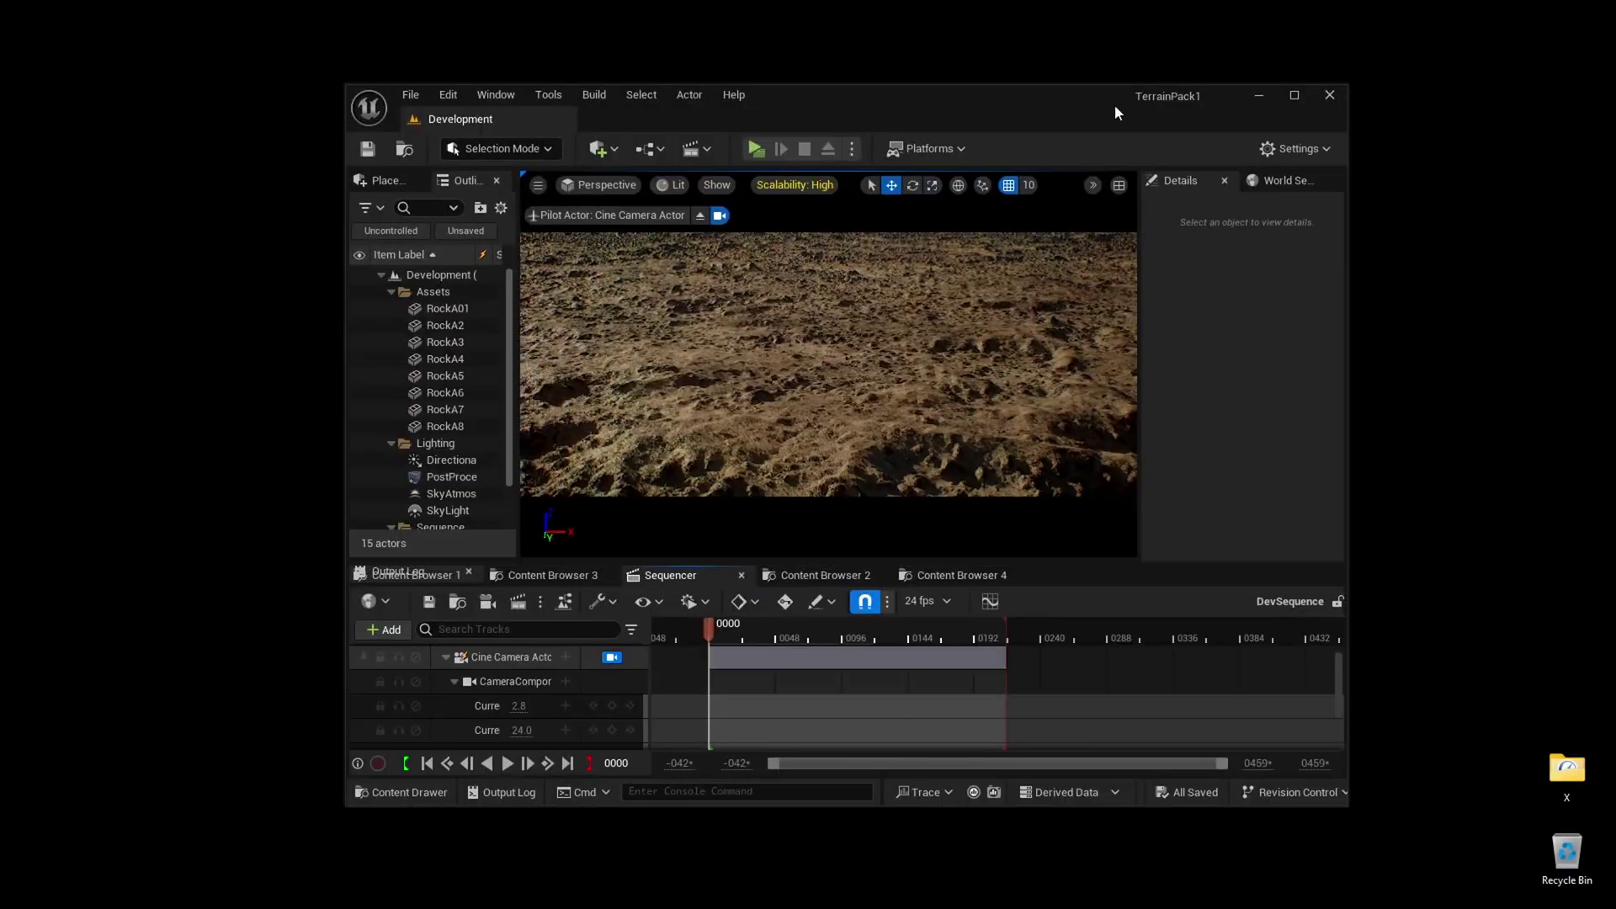
Maximize the Unreal Editor window and release the viewport from the Cine Camera Actor.
{"action": "key", "text": "super+Down"}
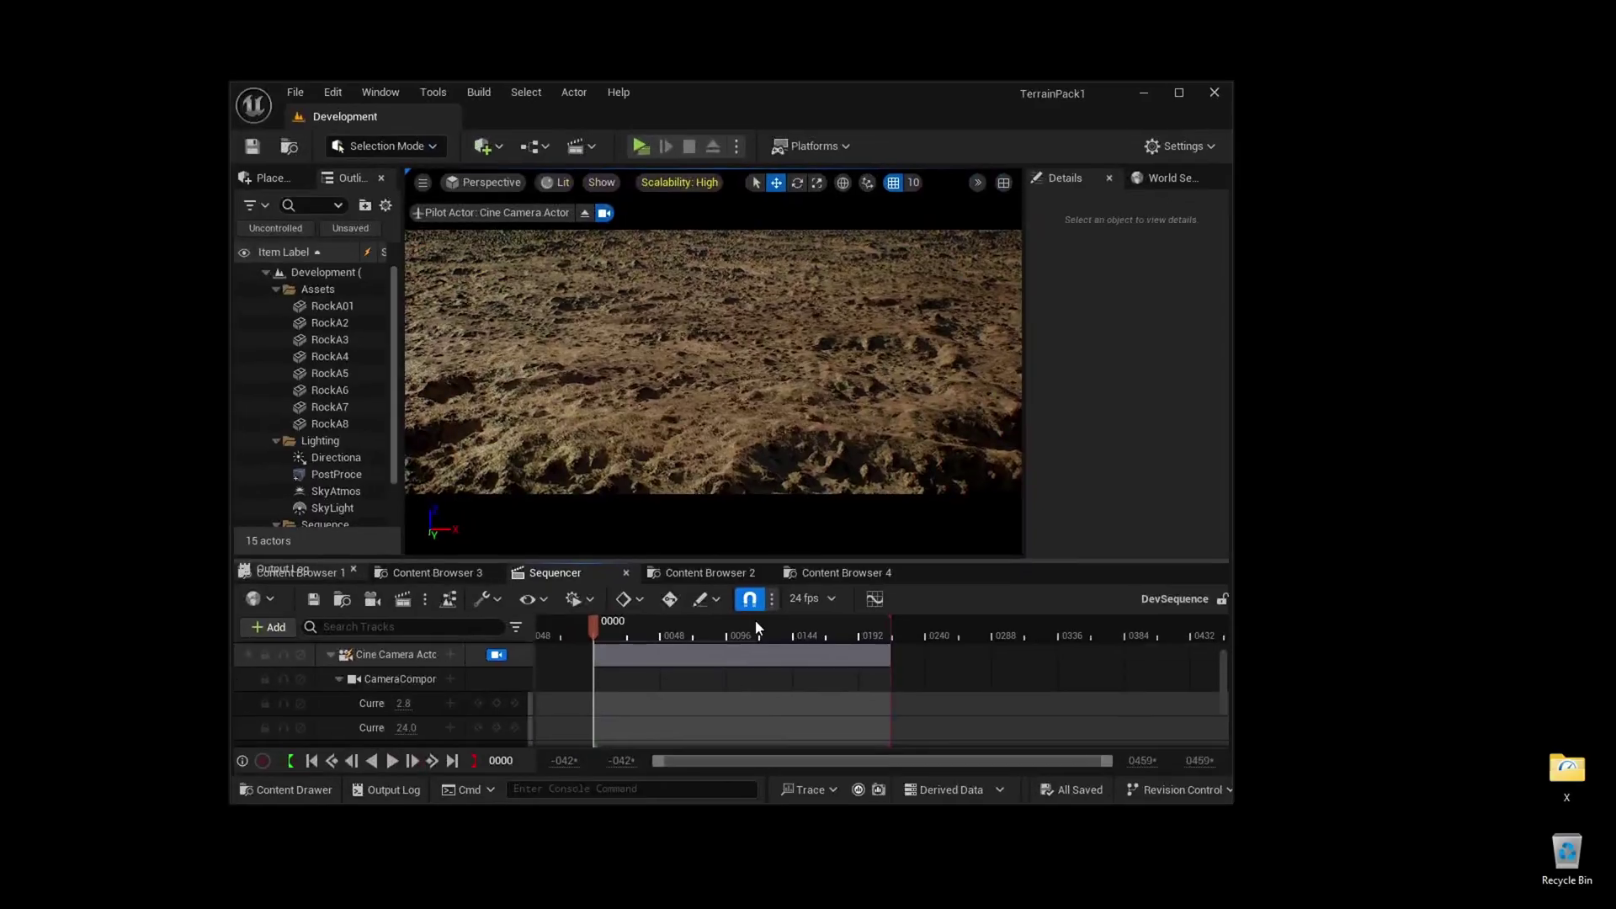
{"action": "double_click", "coordinate": [814, 110]}
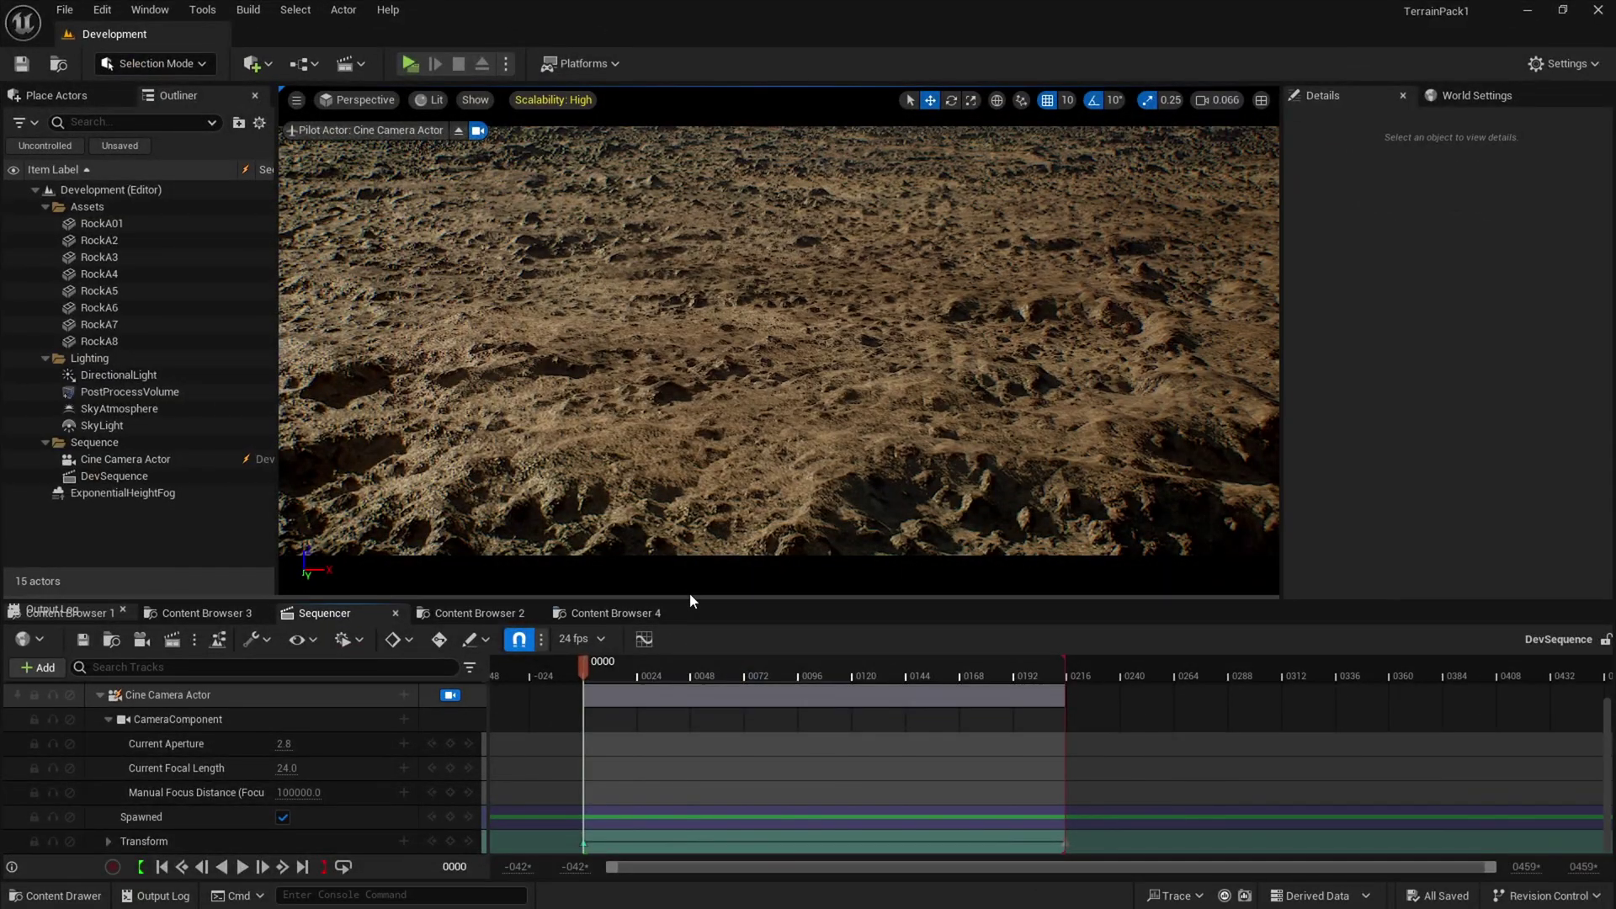
{"action": "right_click_drag", "start_coordinate": [776, 393], "coordinate": [776, 363]}
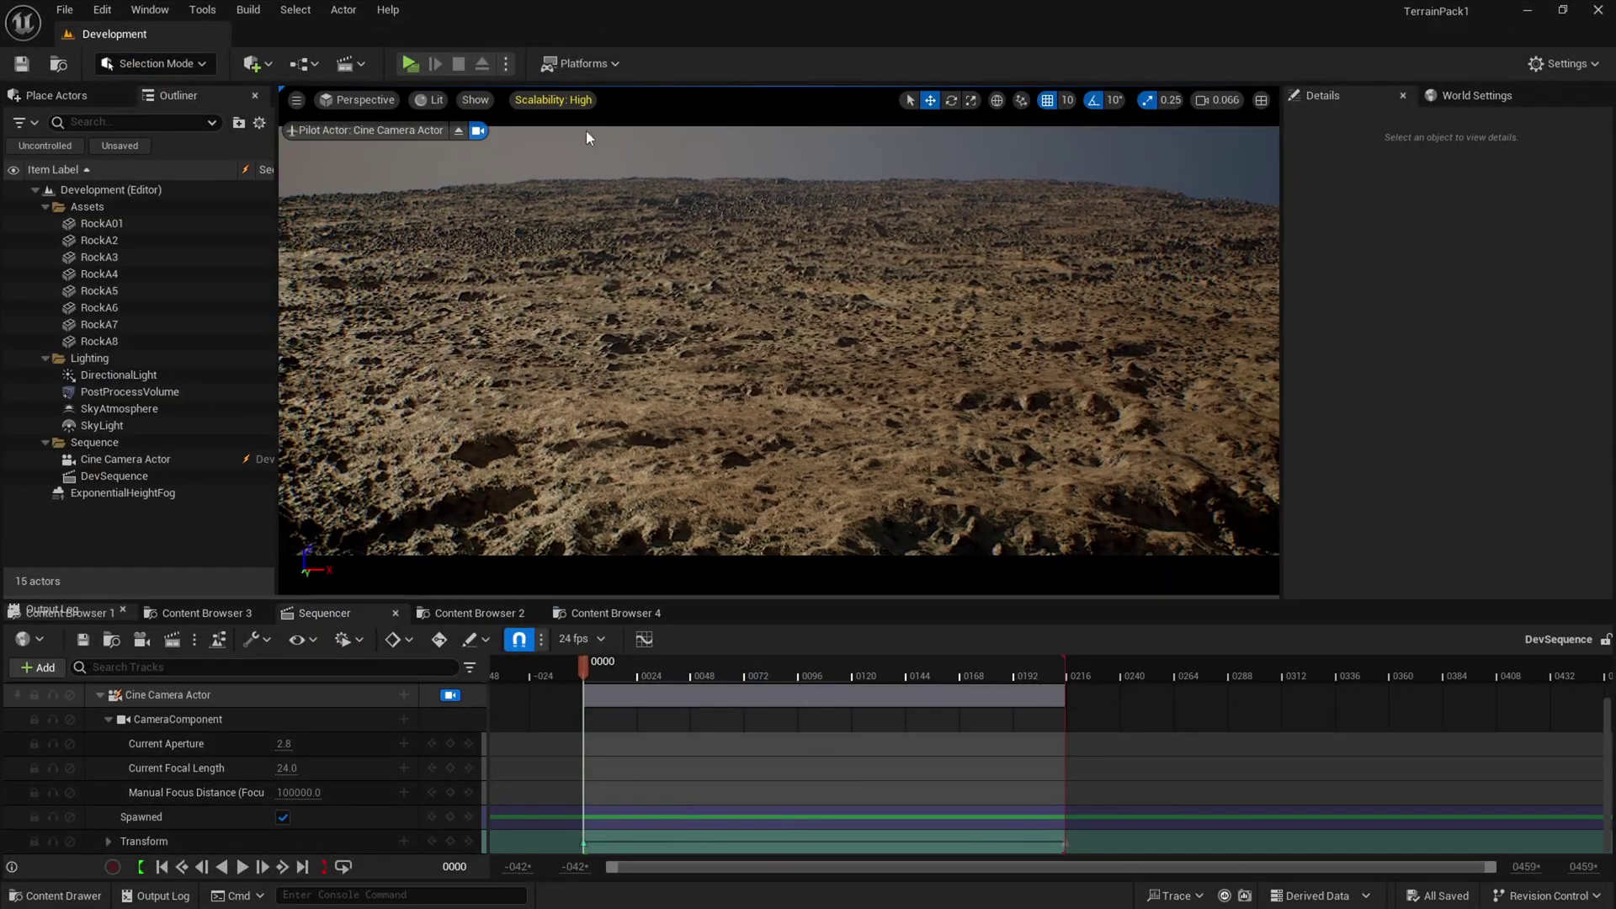
{"action": "left_click", "coordinate": [478, 131]}
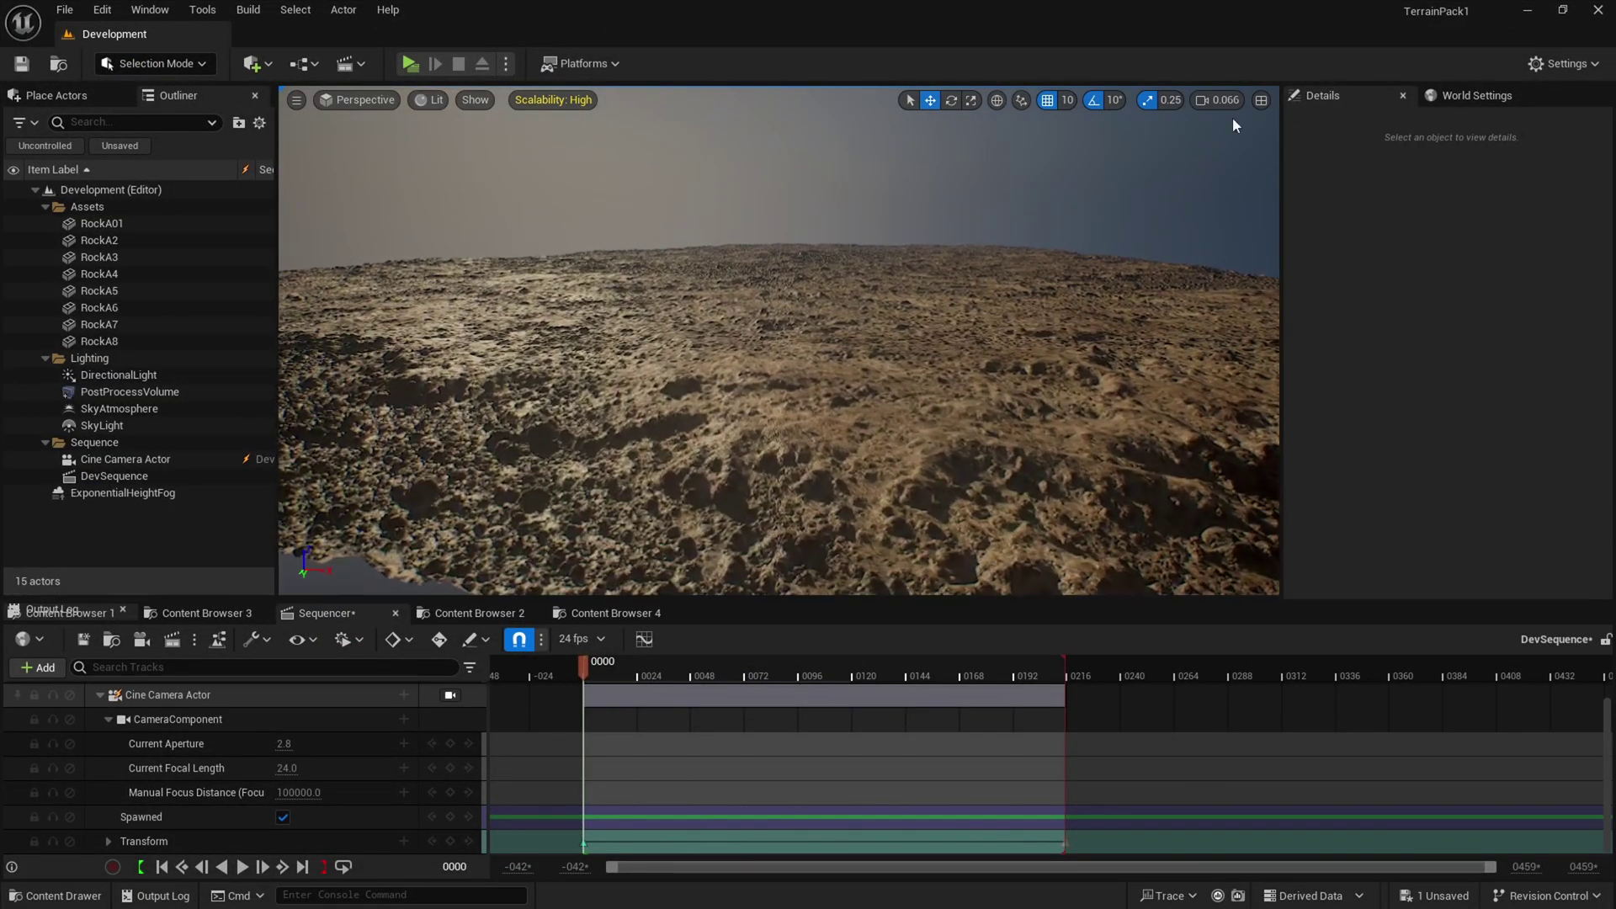
Examine the assembled rock terrain from ground level, from above and from a distance.
{"action": "right_click_drag", "start_coordinate": [779, 341], "coordinate": [779, 379]}
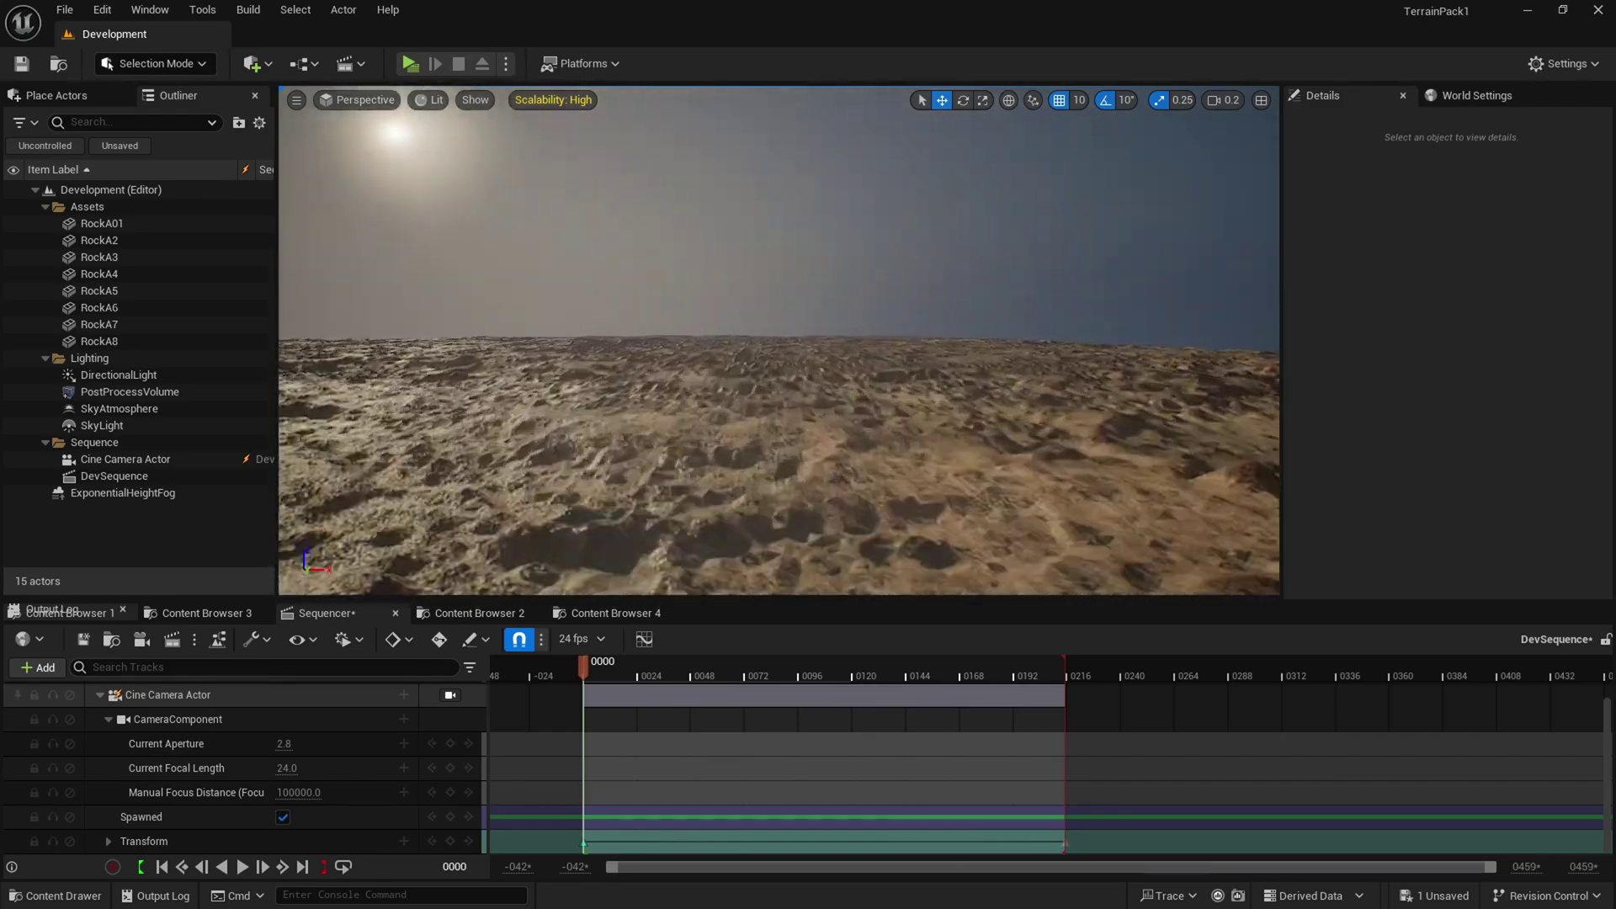
{"action": "right_click_drag", "start_coordinate": [779, 341], "coordinate": [489, 282]}
{"action": "right_click_drag", "start_coordinate": [906, 350], "coordinate": [876, 362]}
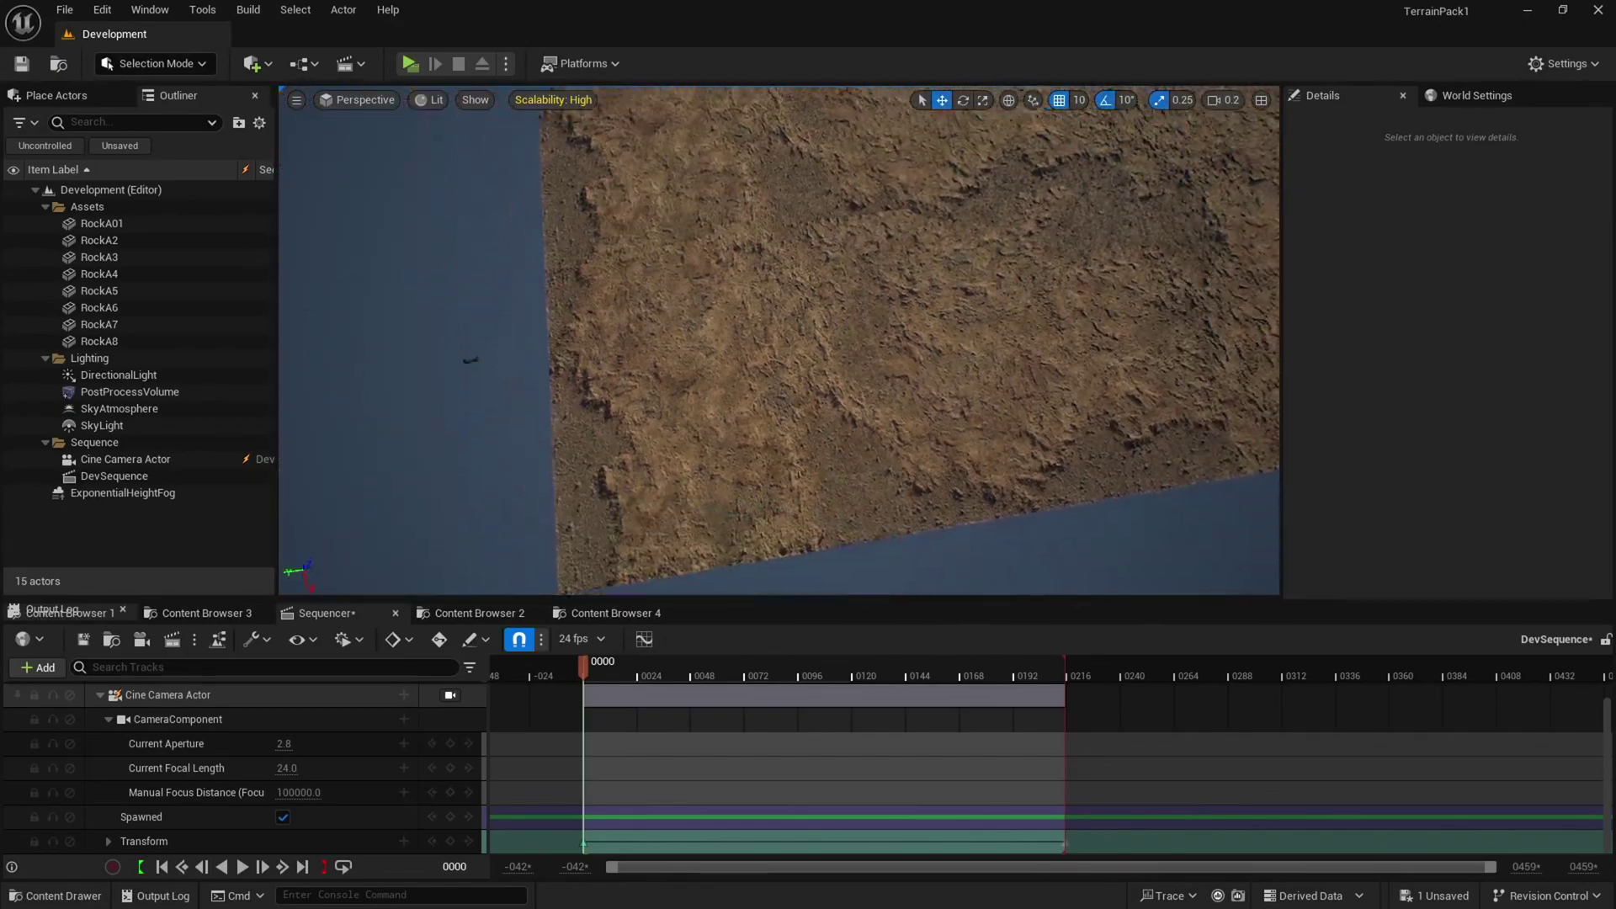
{"action": "right_click_drag", "start_coordinate": [778, 480], "coordinate": [711, 479]}
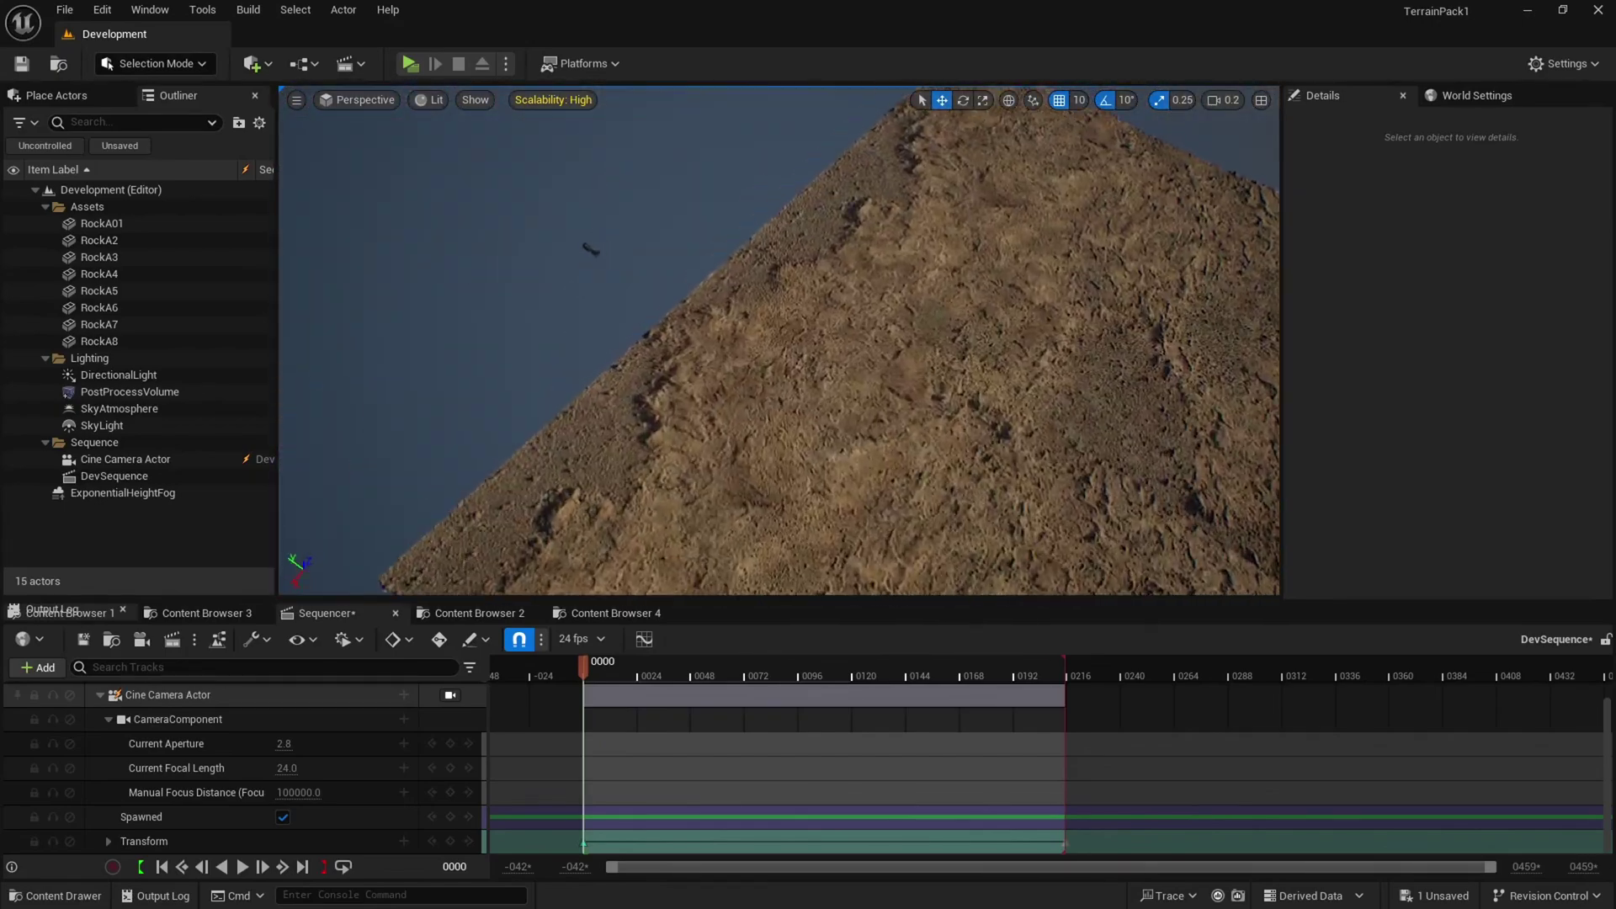
{"action": "right_click_drag", "start_coordinate": [779, 341], "coordinate": [560, 312]}
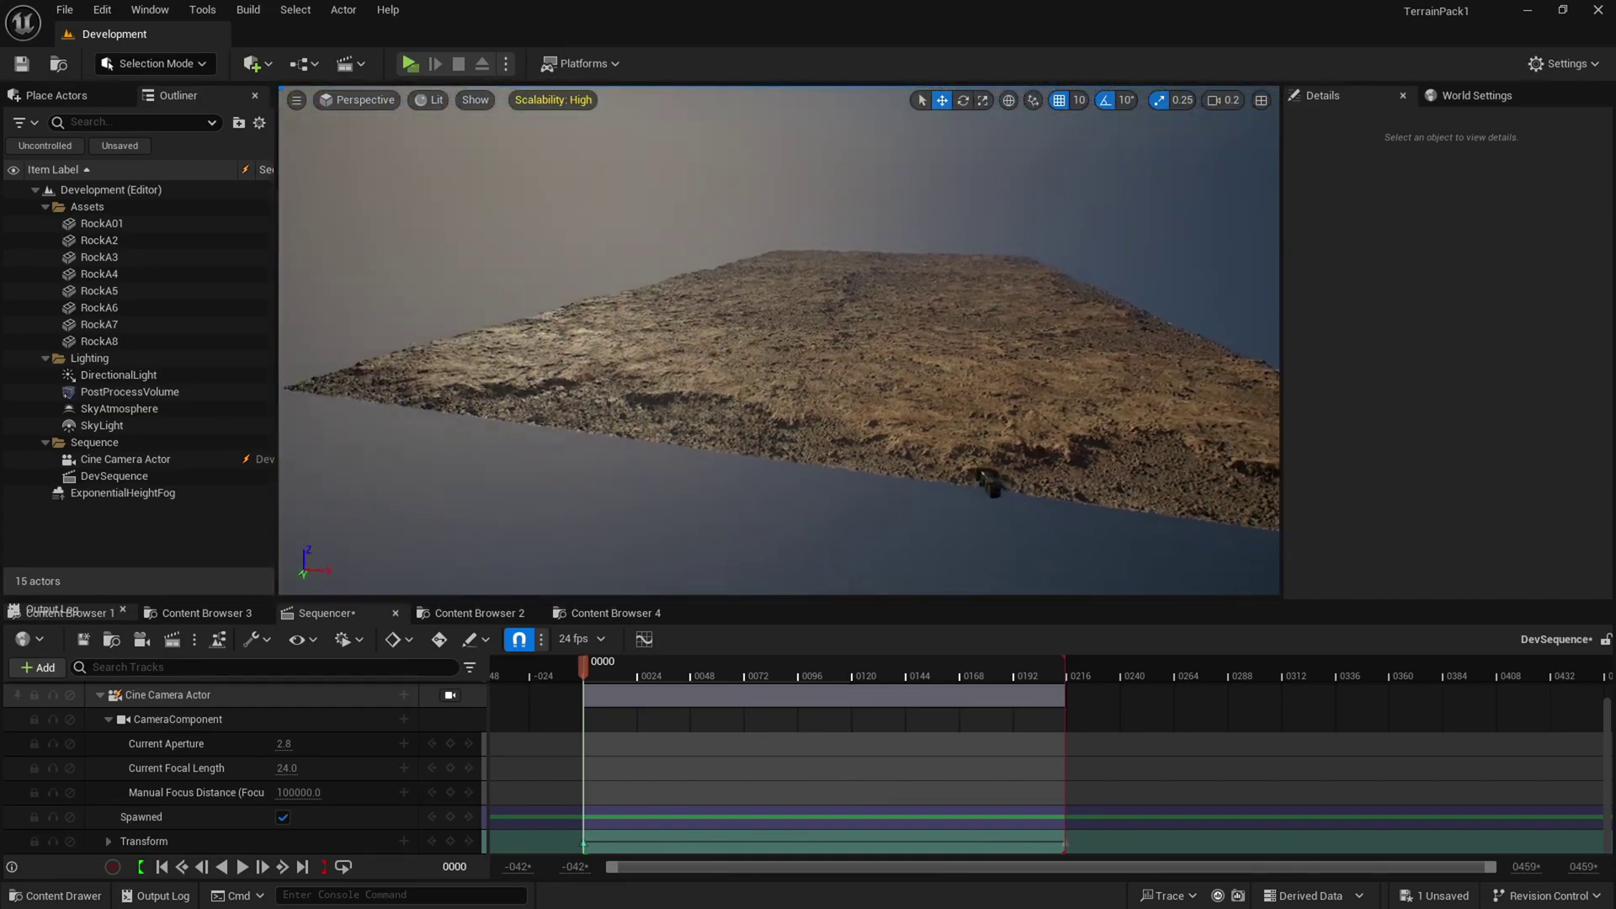
{"action": "right_click_drag", "start_coordinate": [779, 341], "coordinate": [875, 330]}
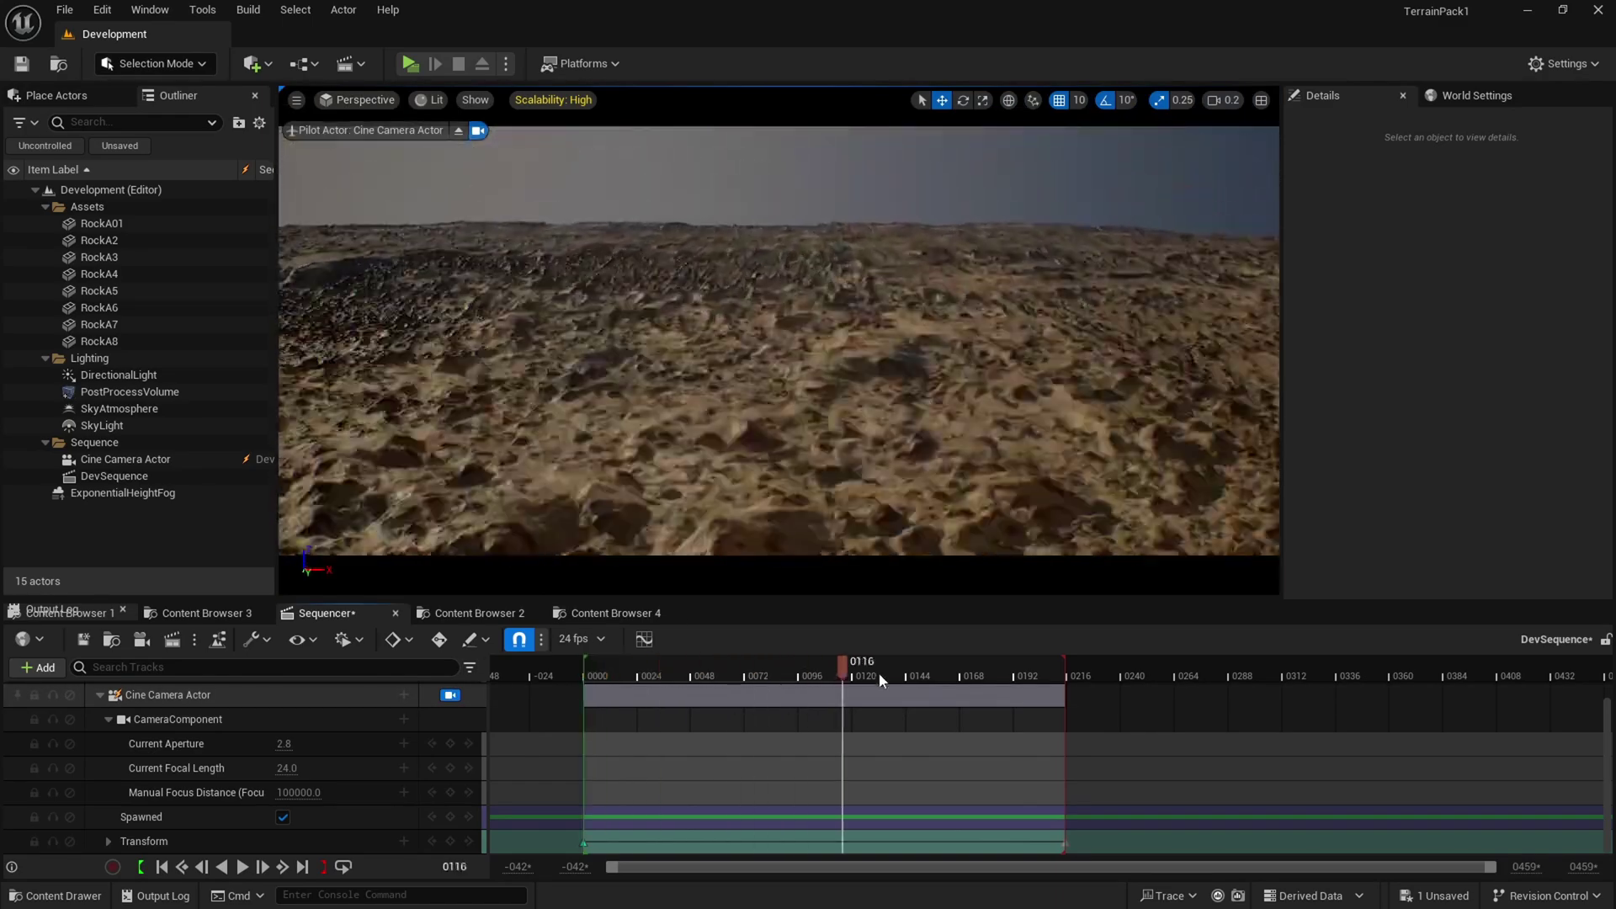
Scrub DevSequence back to its start and play the camera animation.
{"action": "left_click_drag", "start_coordinate": [905, 680], "coordinate": [593, 699]}
{"action": "key", "text": "space"}
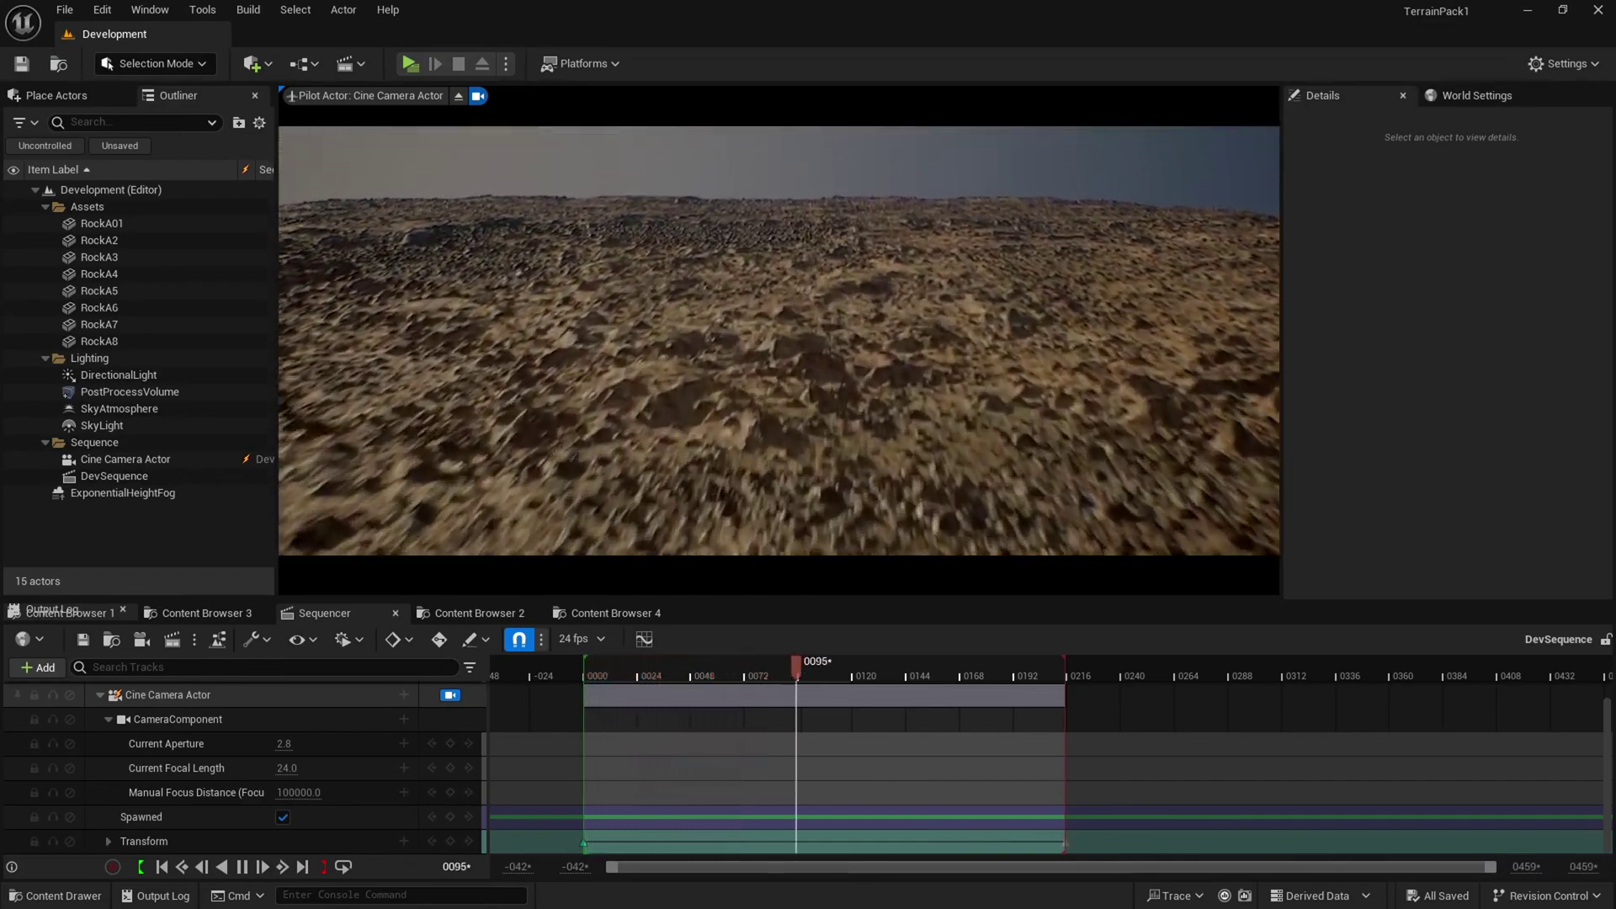